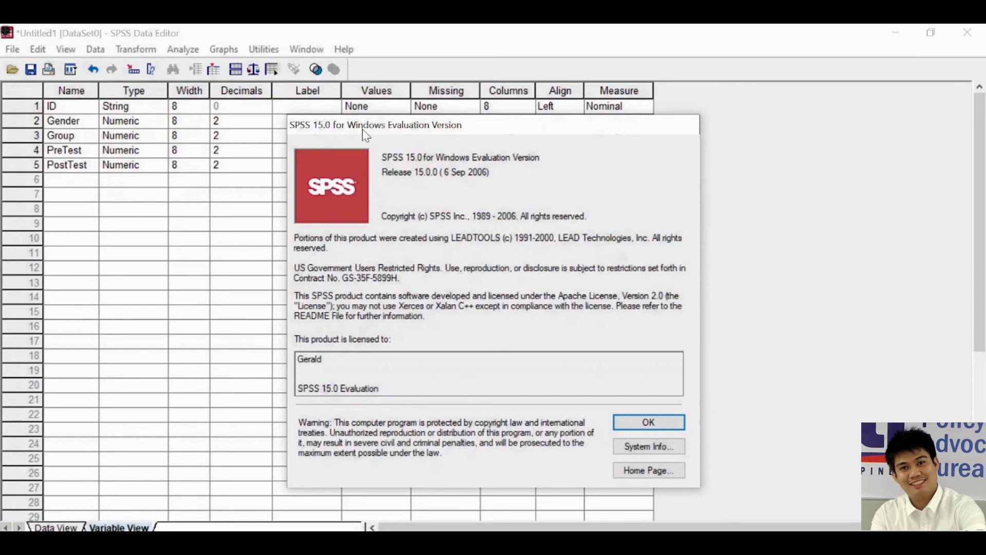
Close the program version information and show the data sheet of the dataset
{"action": "left_click", "coordinate": [653, 425]}
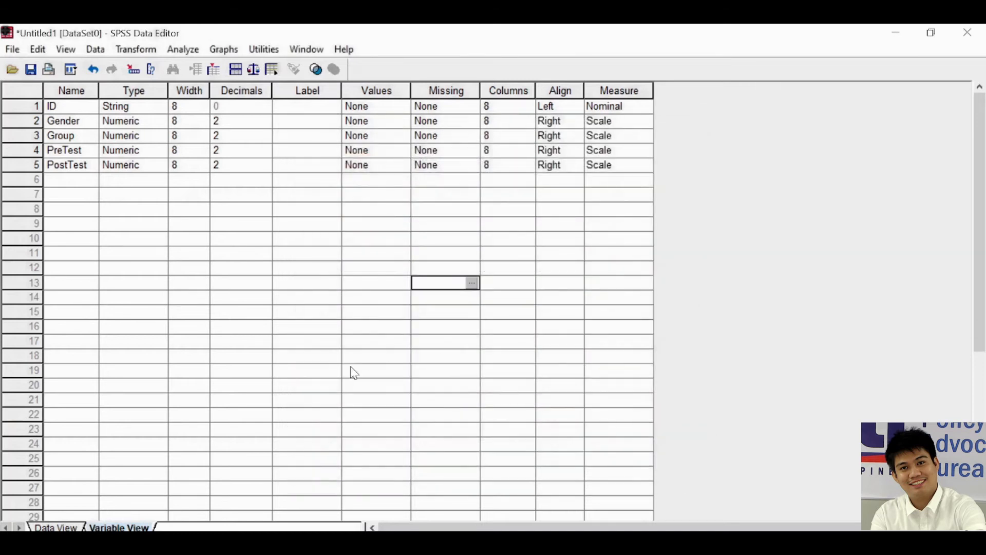
{"action": "left_click", "coordinate": [290, 286]}
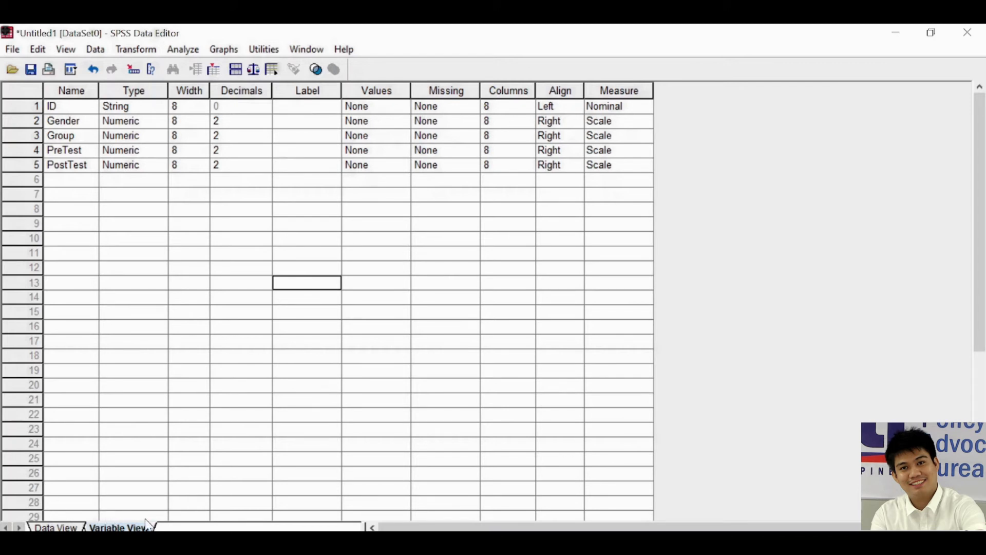
{"action": "left_click", "coordinate": [56, 528]}
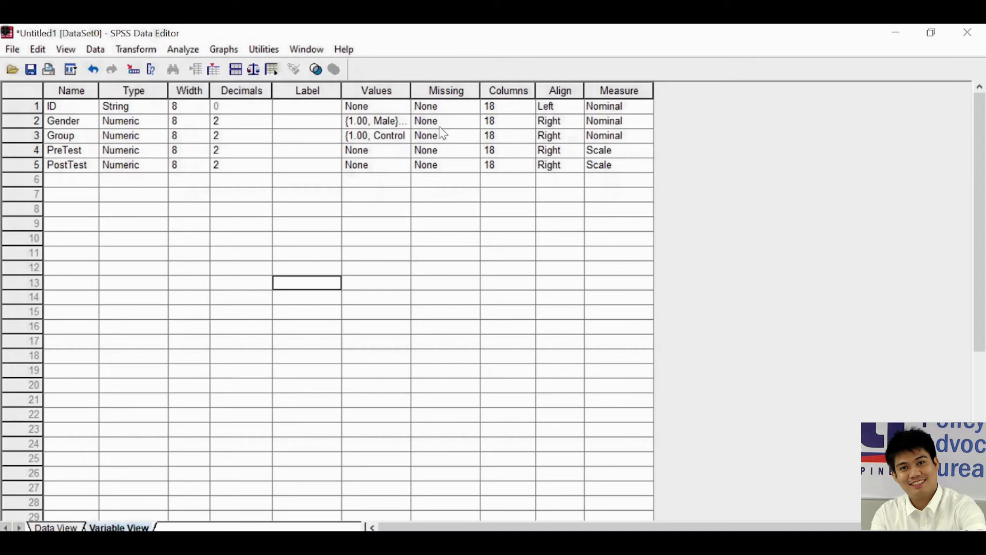
Review the value labels defined for the Group and Gender variables without changing them
{"action": "left_click", "coordinate": [402, 137]}
{"action": "left_click", "coordinate": [406, 135]}
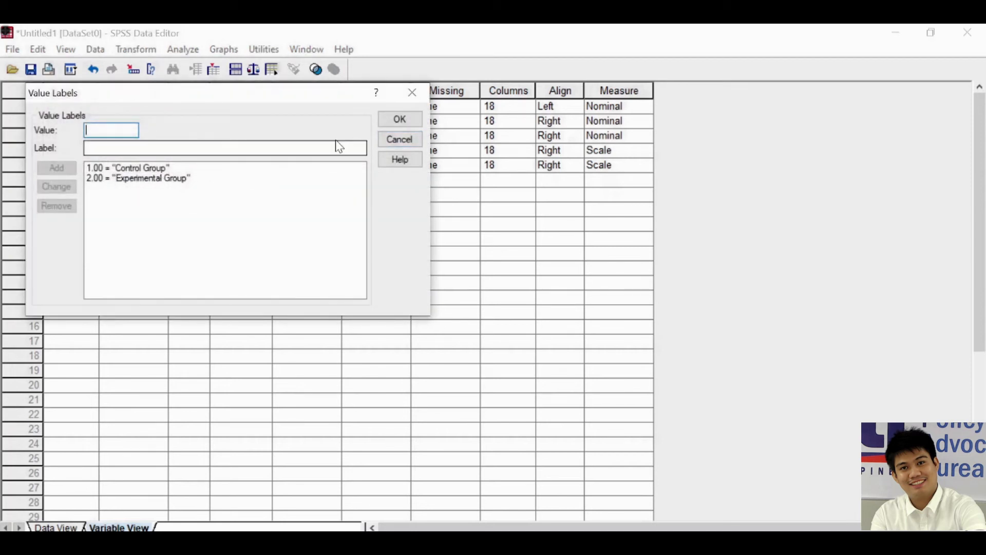
{"action": "left_click", "coordinate": [417, 124]}
{"action": "left_click", "coordinate": [402, 121]}
{"action": "left_click", "coordinate": [406, 121]}
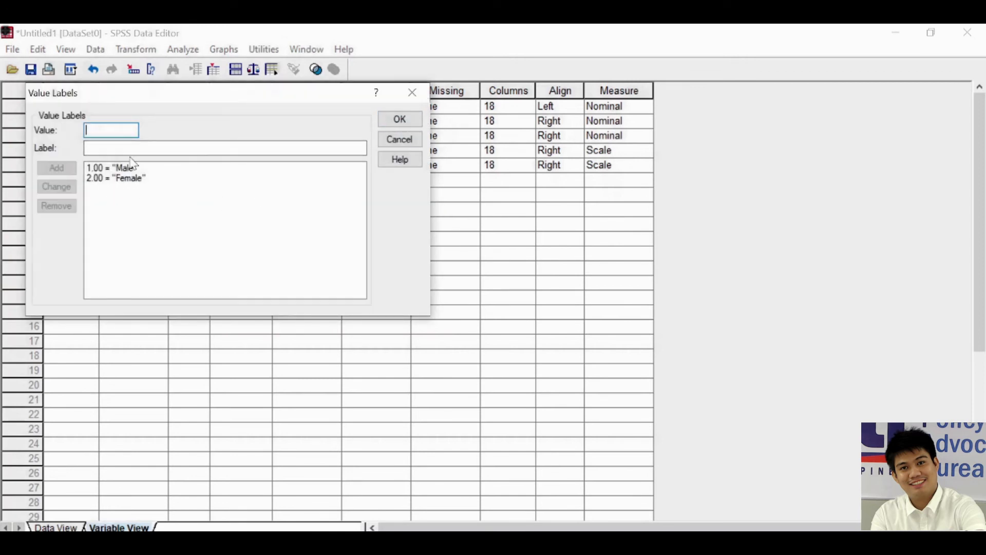
{"action": "left_click", "coordinate": [412, 92]}
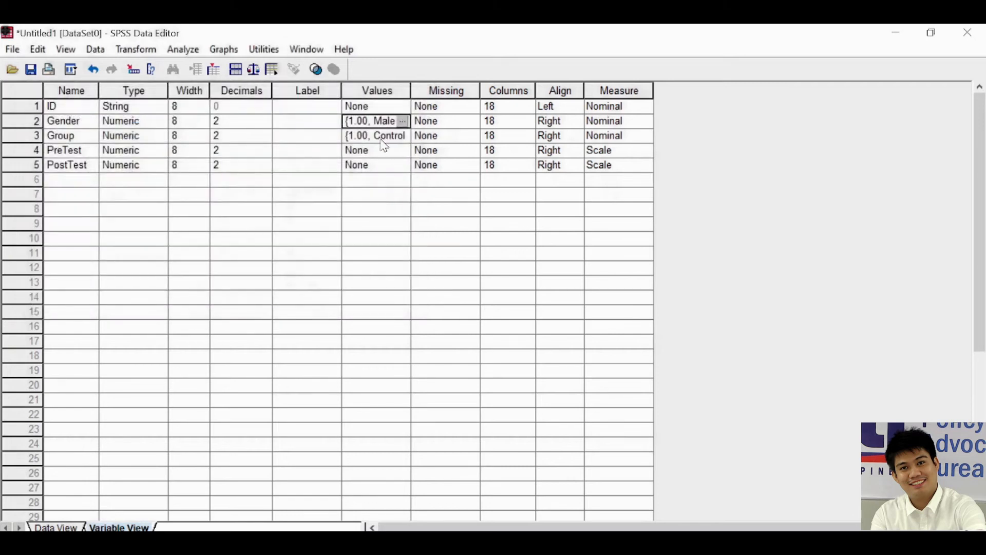
Check the measurement levels and other attributes of Gender, Group, PreTest and PostTest in the variable definitions
{"action": "left_click", "coordinate": [324, 167]}
{"action": "left_click", "coordinate": [361, 138]}
{"action": "left_click", "coordinate": [602, 124]}
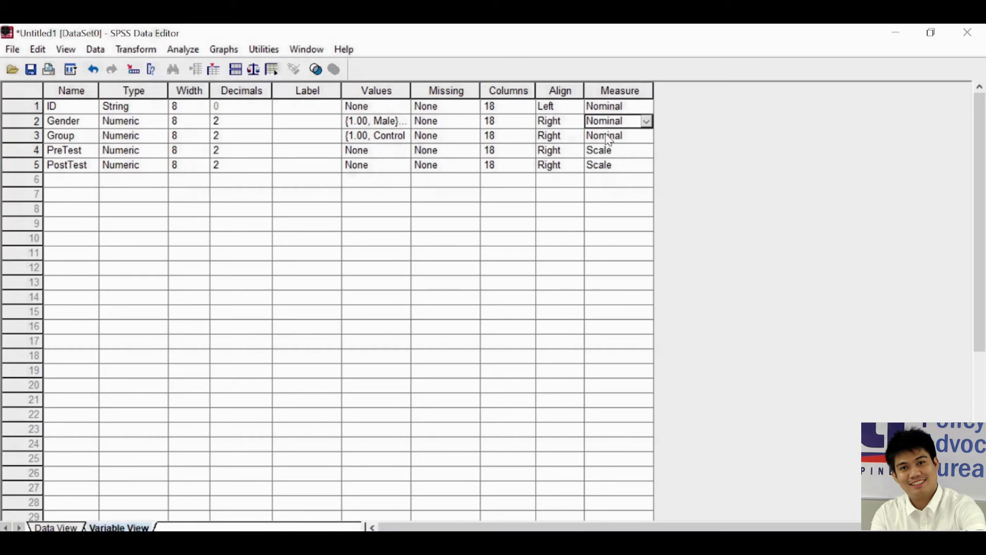
{"action": "left_click_drag", "start_coordinate": [501, 165], "coordinate": [478, 164]}
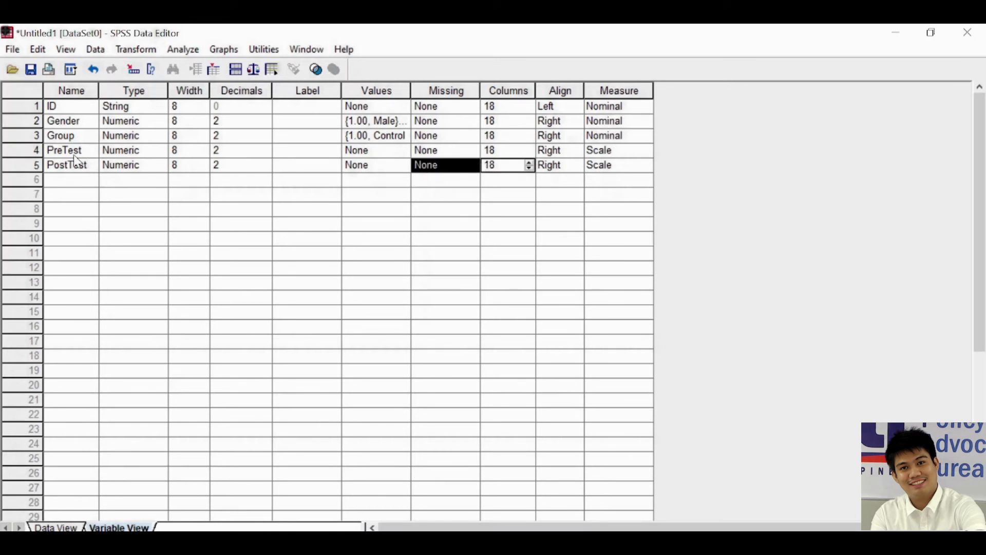
{"action": "left_click", "coordinate": [565, 195]}
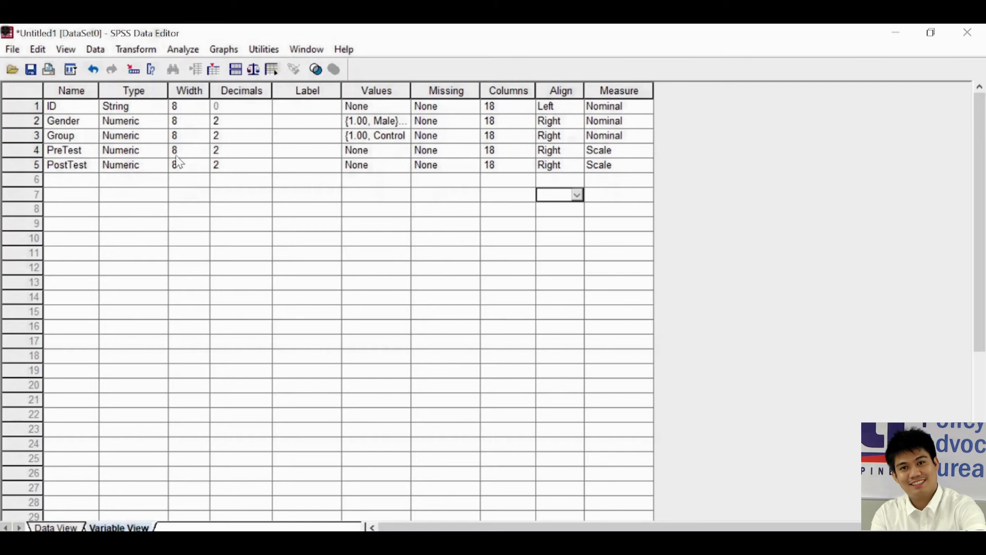
{"action": "left_click", "coordinate": [280, 222]}
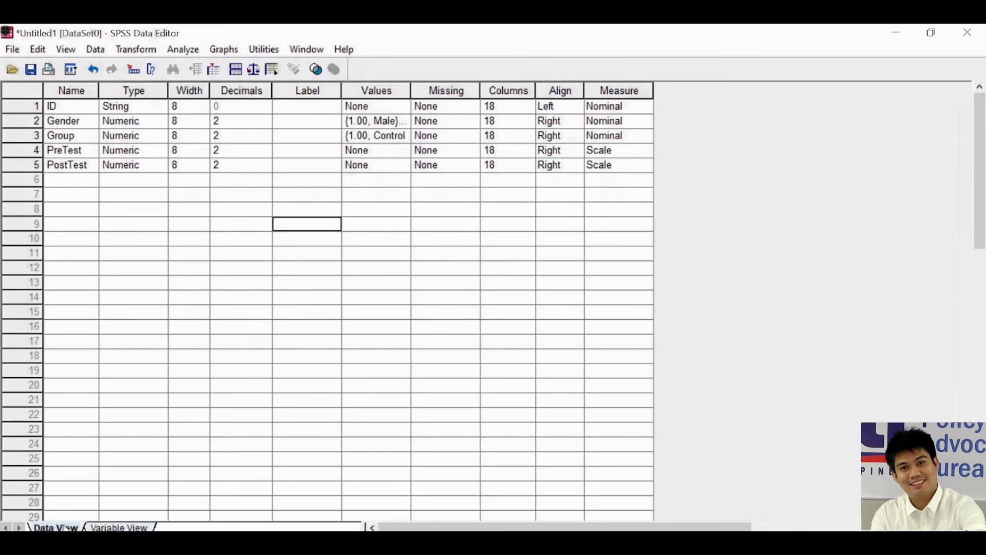
Show the case data and go through the ID, Gender, Group, PreTest and PostTest columns one by one
{"action": "left_click", "coordinate": [55, 527]}
{"action": "left_click", "coordinate": [481, 210]}
{"action": "left_click", "coordinate": [109, 108]}
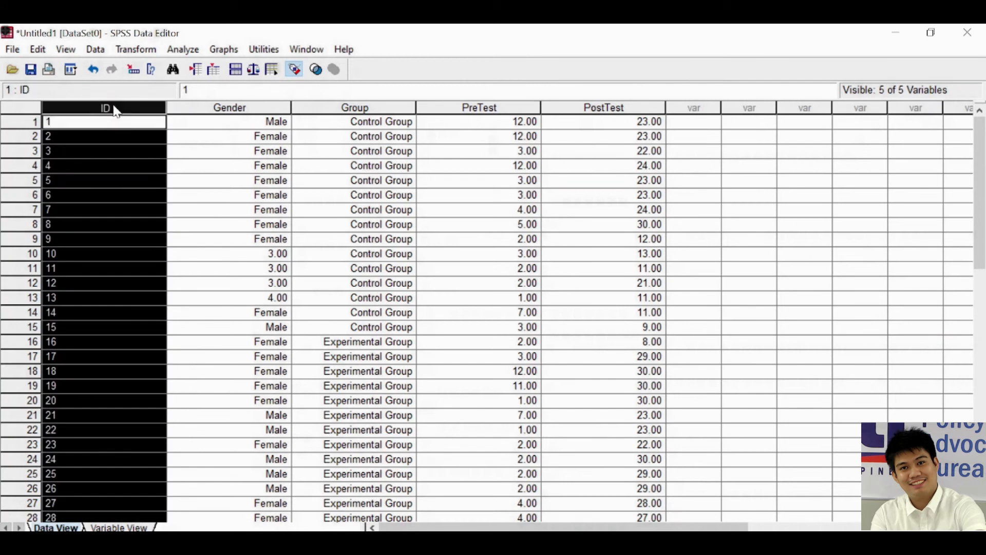
{"action": "left_click", "coordinate": [242, 107]}
{"action": "left_click", "coordinate": [363, 107]}
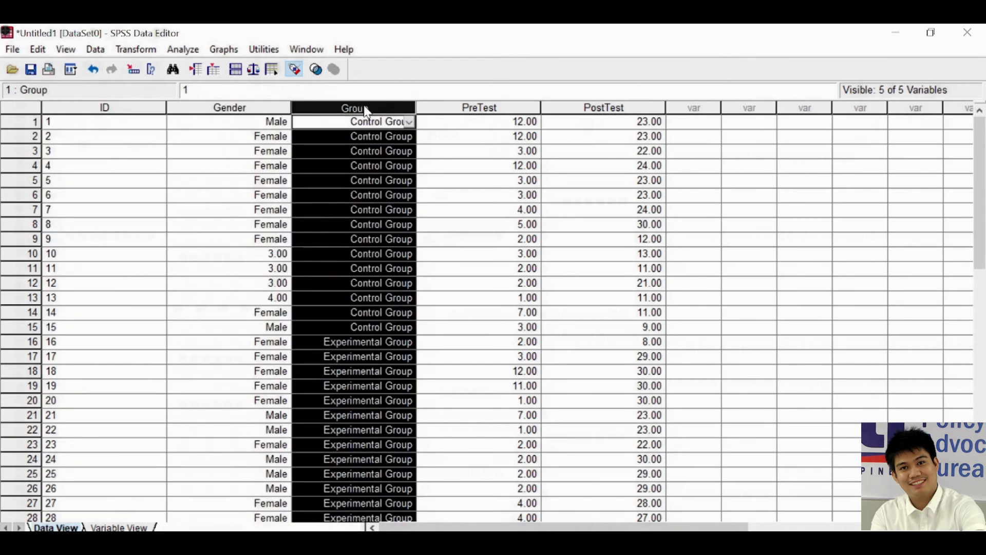
{"action": "left_click", "coordinate": [475, 107]}
{"action": "left_click", "coordinate": [619, 106]}
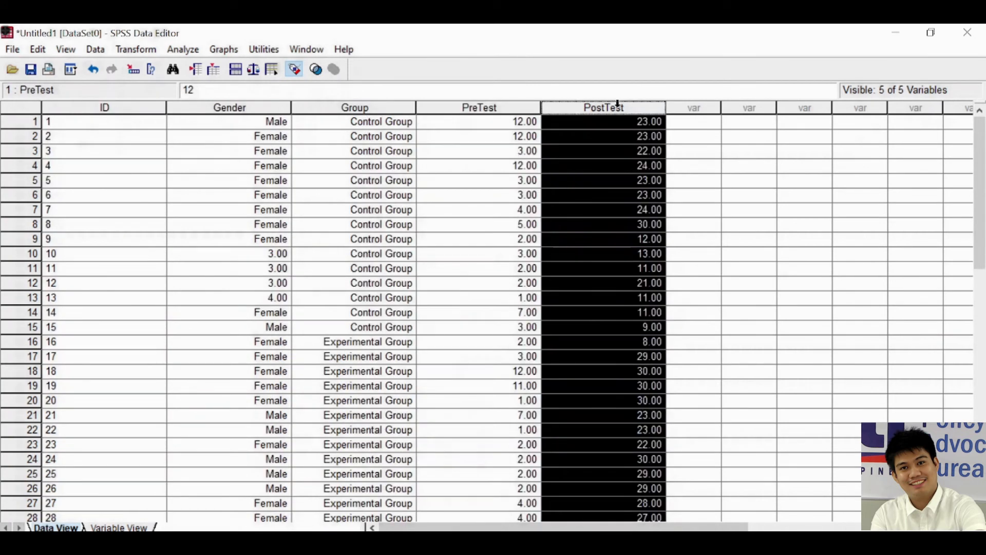
{"action": "left_click", "coordinate": [719, 137]}
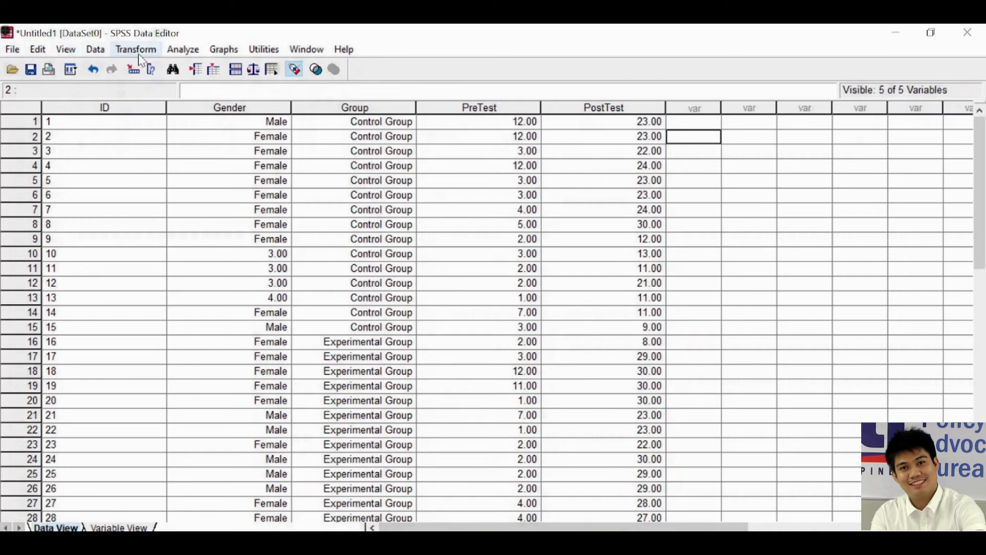
{"action": "left_click", "coordinate": [13, 50]}
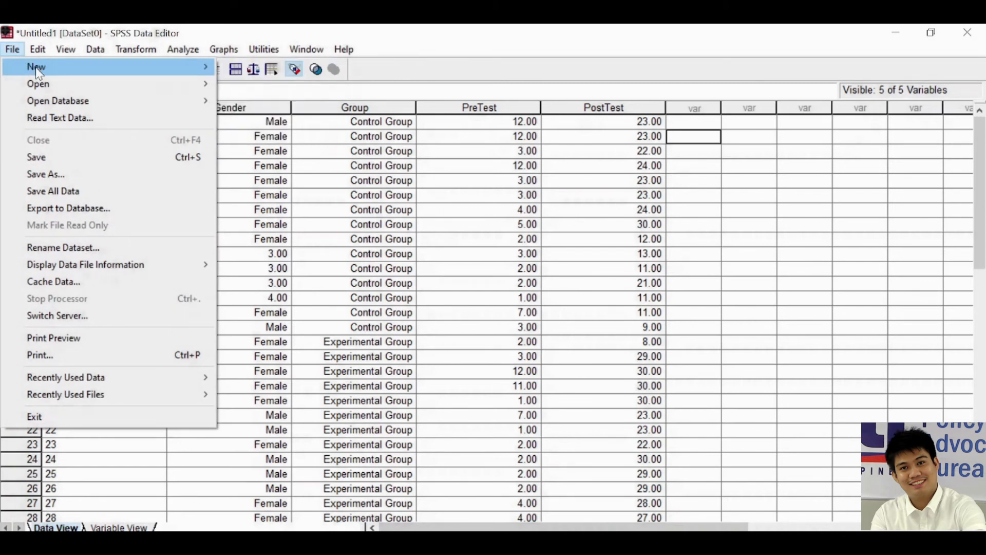
{"action": "mouse_move", "coordinate": [44, 71]}
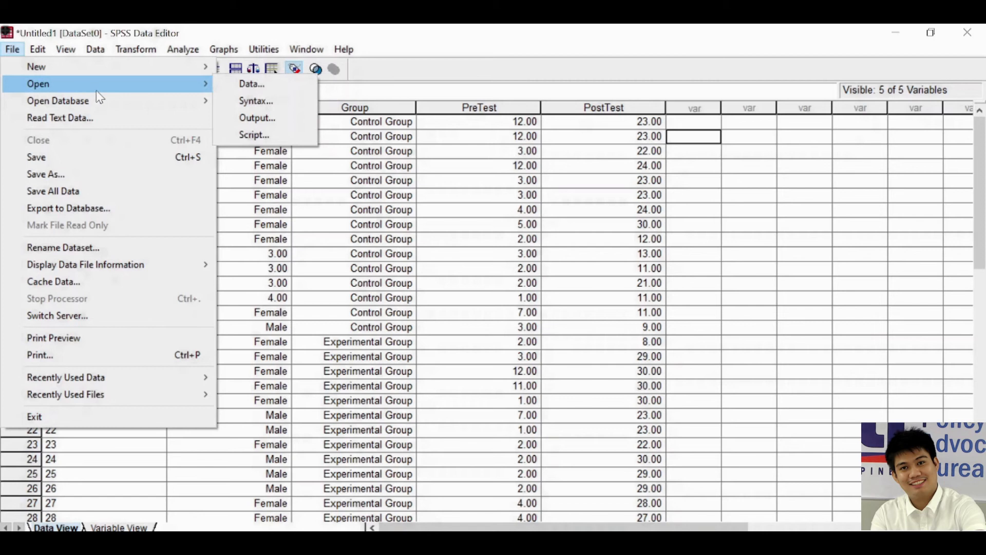
{"action": "mouse_move", "coordinate": [84, 103]}
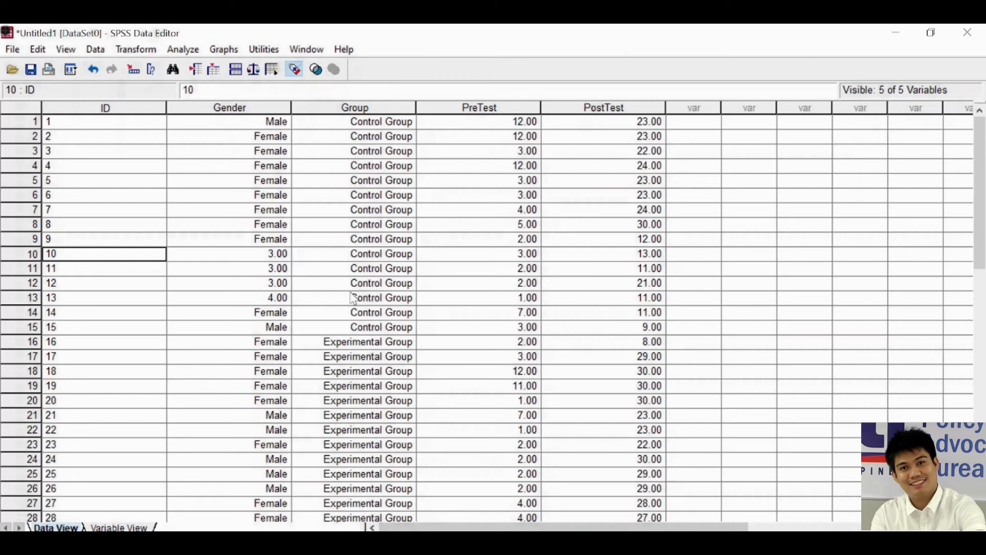
Set up a Descriptives analysis with Gender, Group, PreTest and PostTest as its variables
{"action": "left_click", "coordinate": [186, 53]}
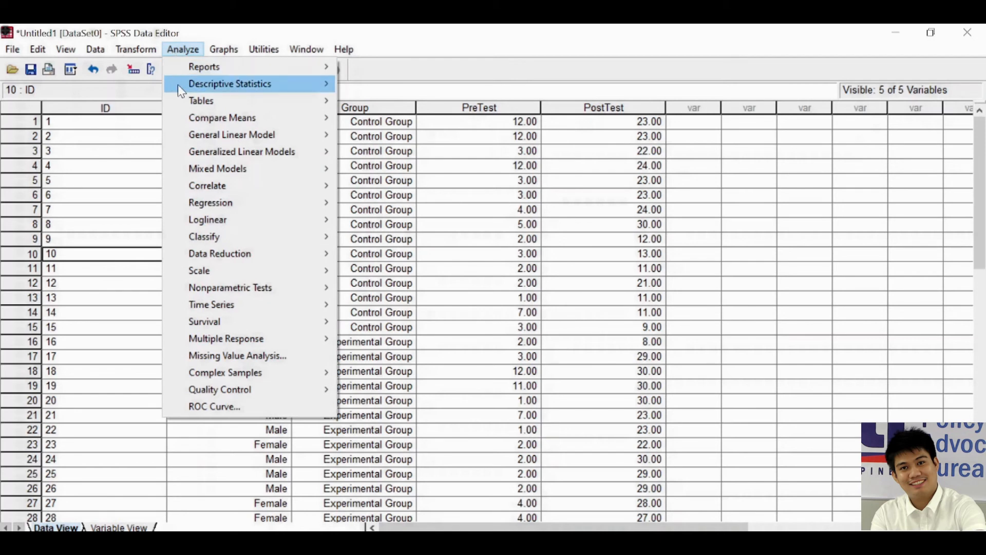
{"action": "mouse_move", "coordinate": [198, 85]}
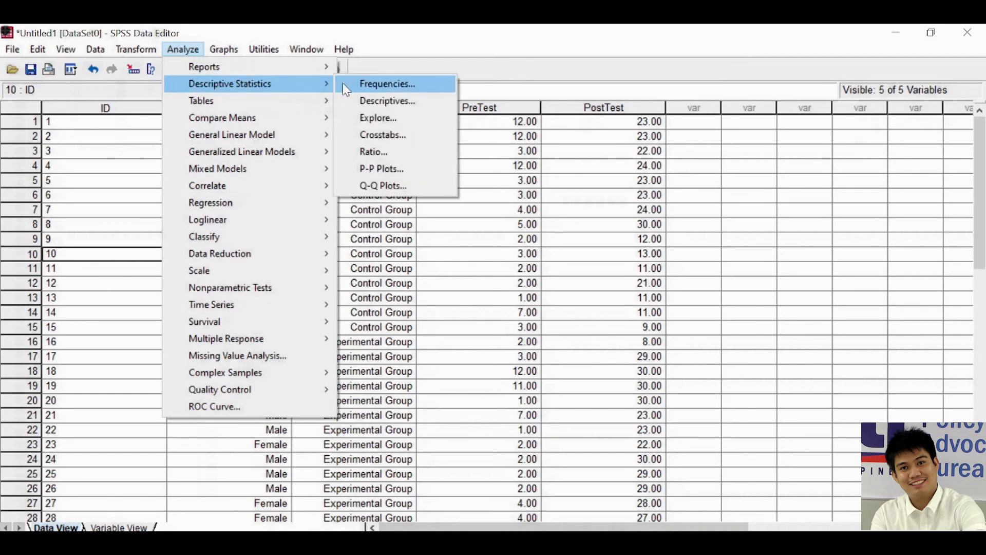
{"action": "left_click", "coordinate": [393, 102]}
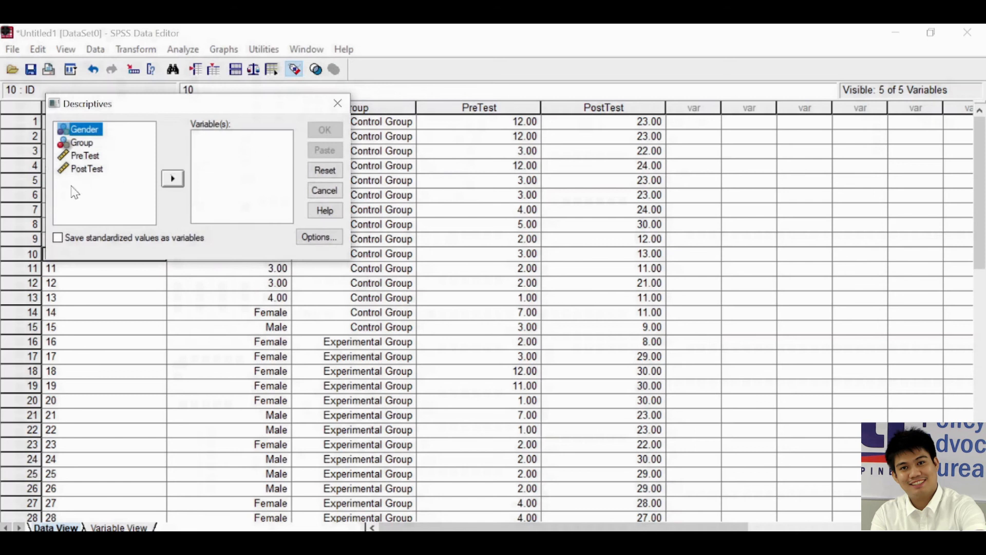
{"action": "left_click", "coordinate": [173, 179]}
{"action": "left_click", "coordinate": [80, 130]}
{"action": "left_click", "coordinate": [174, 179]}
{"action": "left_click", "coordinate": [84, 129]}
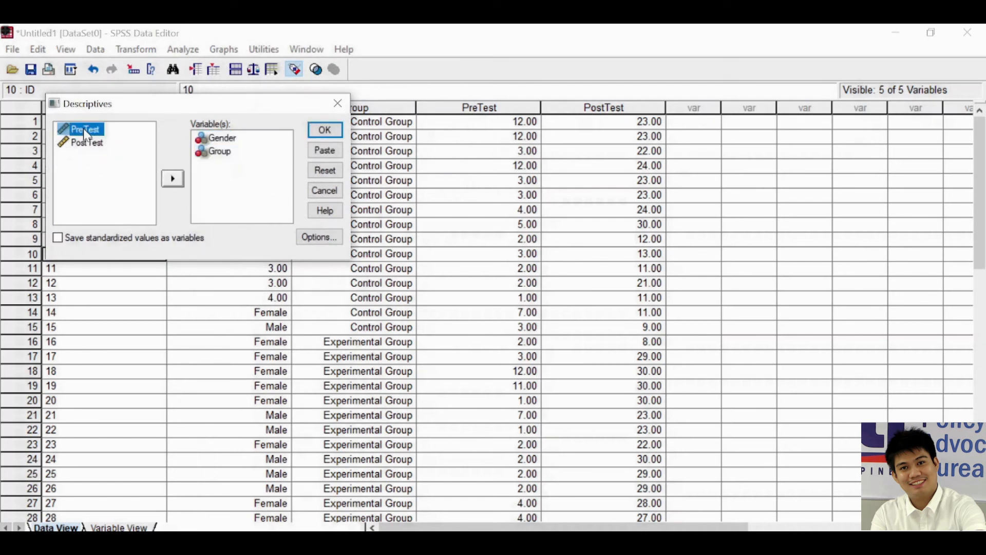
{"action": "left_click", "coordinate": [173, 179]}
{"action": "left_click", "coordinate": [94, 134]}
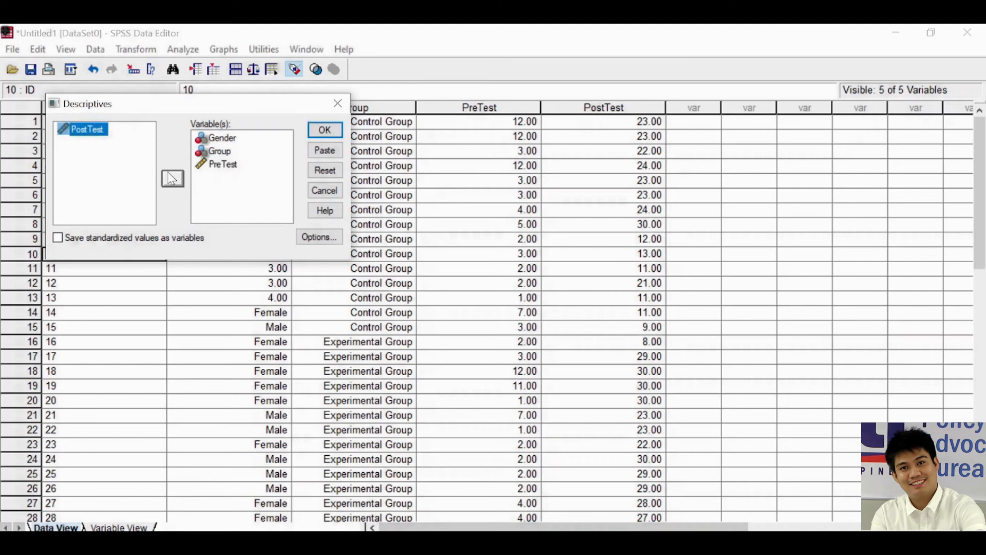
{"action": "left_click", "coordinate": [173, 179]}
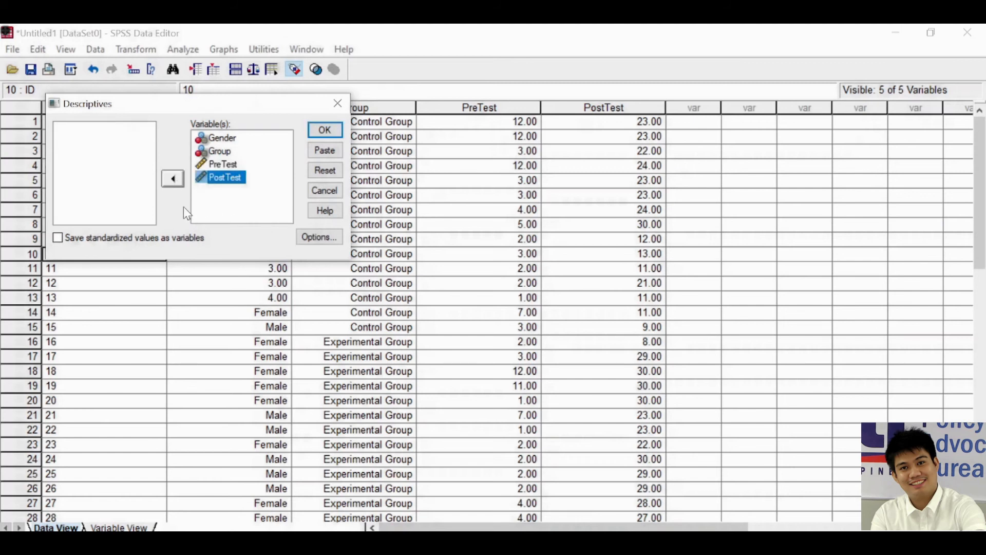
{"action": "left_click", "coordinate": [209, 193]}
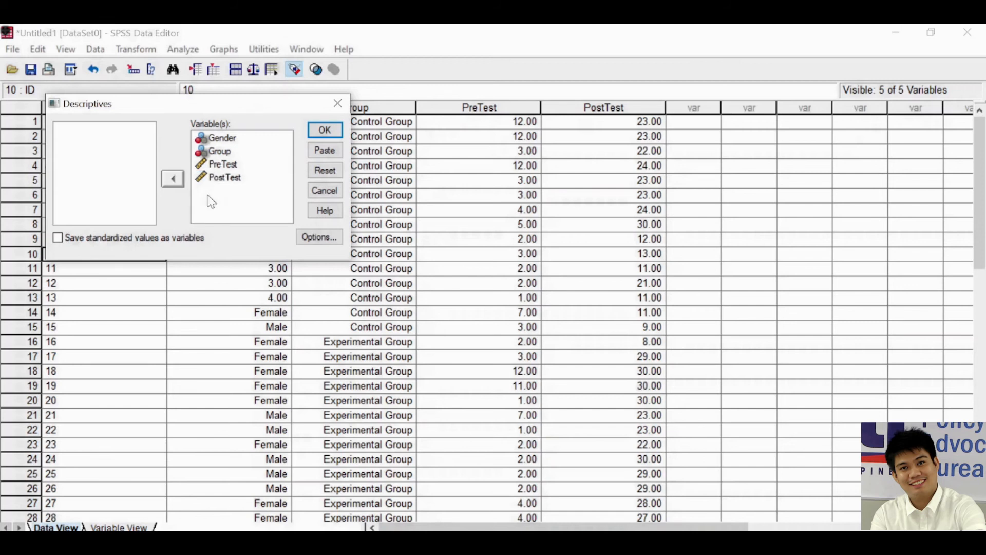
Add sum, variance, range and S.E. mean to the default descriptive statistics and run the analysis
{"action": "left_click", "coordinate": [320, 238]}
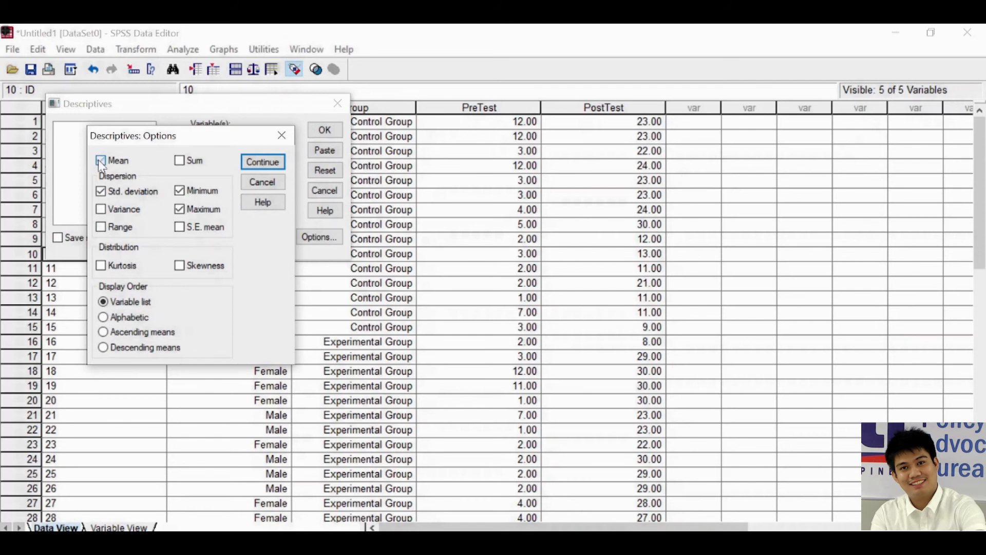
{"action": "left_click", "coordinate": [180, 161]}
{"action": "left_click", "coordinate": [101, 230]}
{"action": "left_click", "coordinate": [262, 163]}
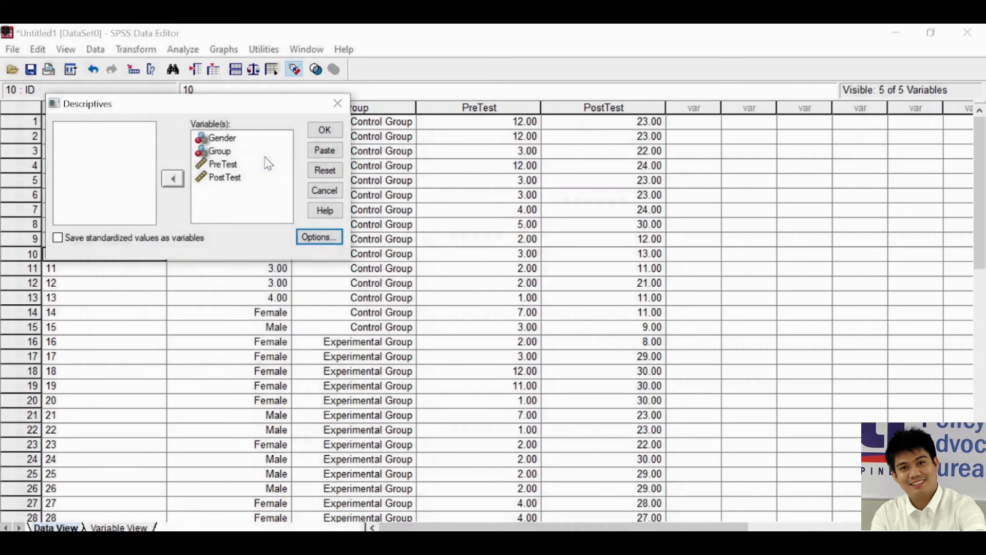
{"action": "left_click", "coordinate": [325, 133]}
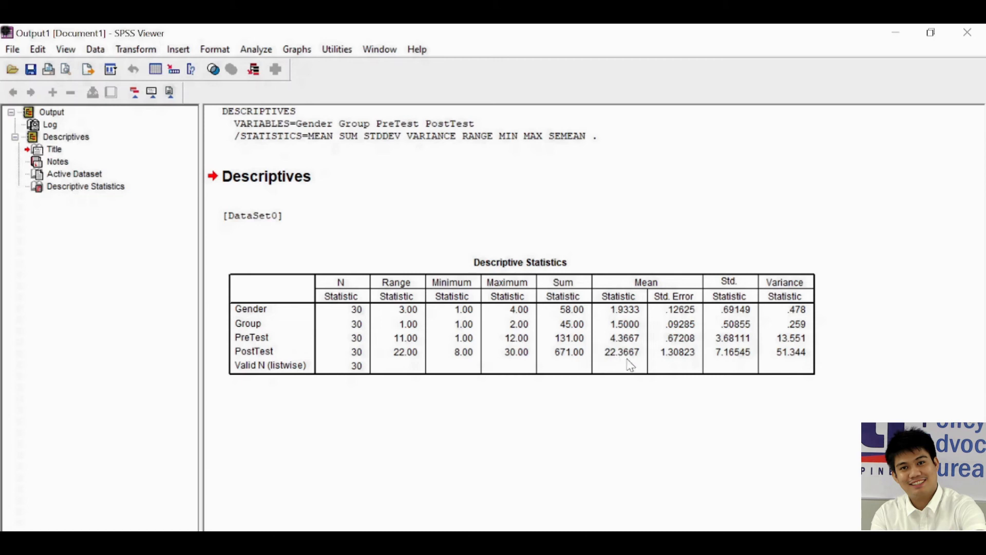
Set up a Frequencies analysis with Gender and Group as its variables
{"action": "left_click", "coordinate": [248, 51]}
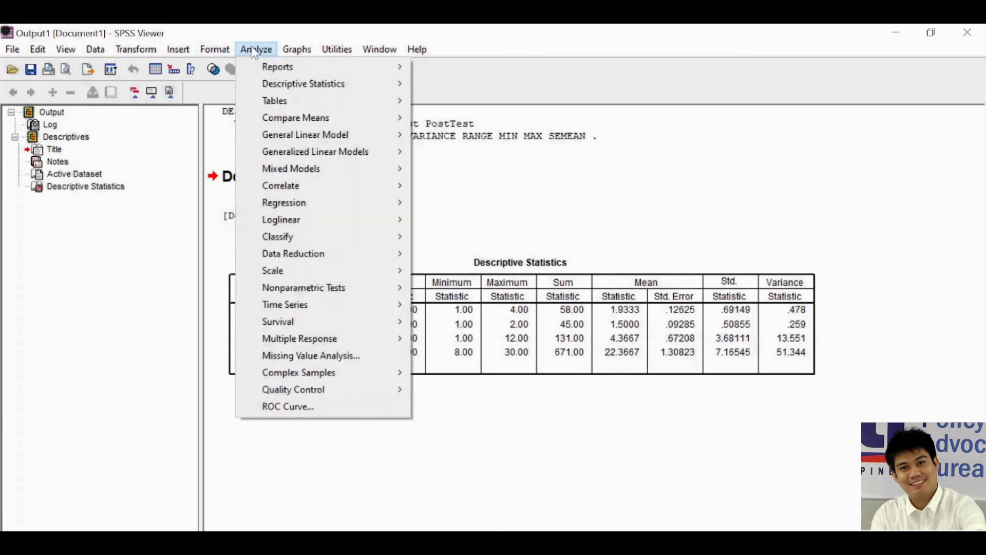
{"action": "mouse_move", "coordinate": [276, 87]}
{"action": "left_click", "coordinate": [461, 84]}
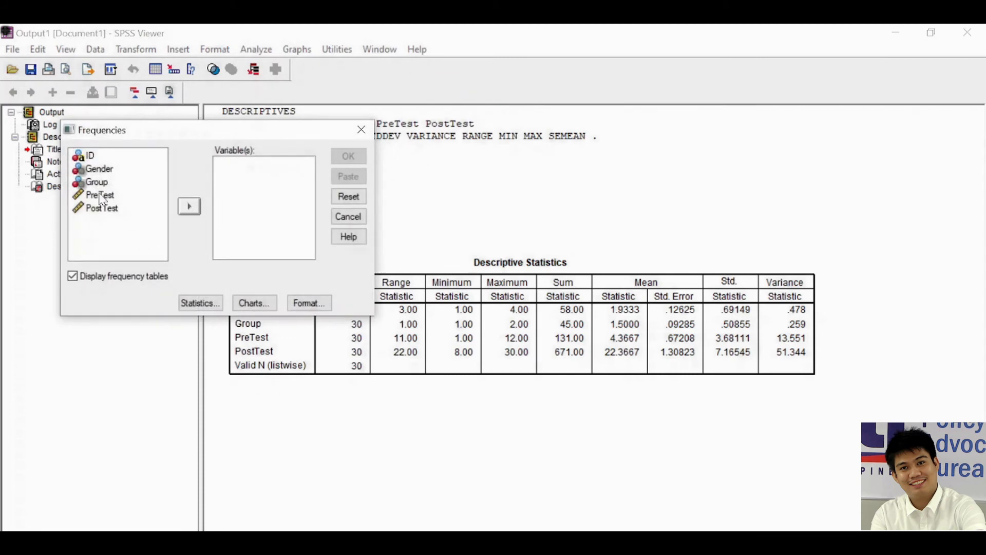
{"action": "left_click", "coordinate": [98, 168]}
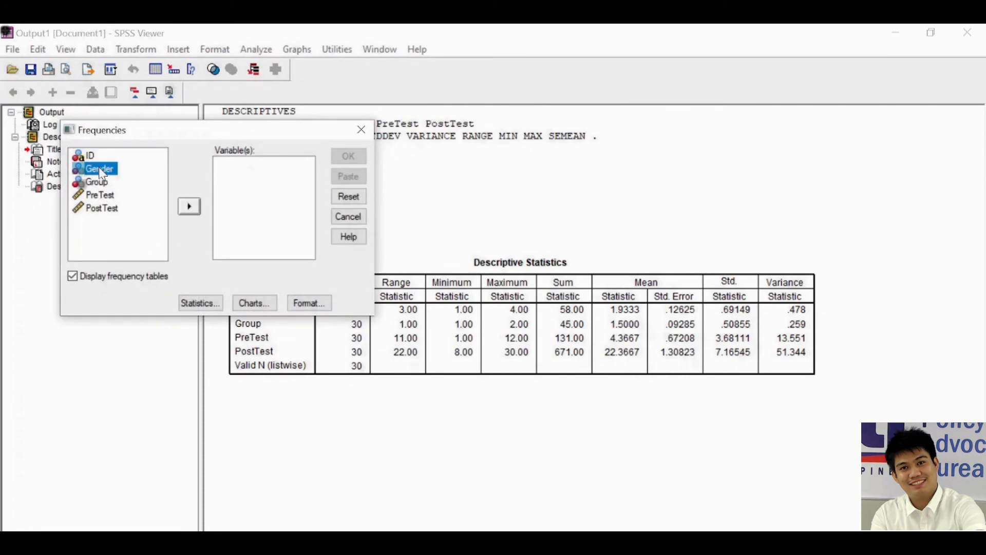
{"action": "left_click", "coordinate": [190, 206]}
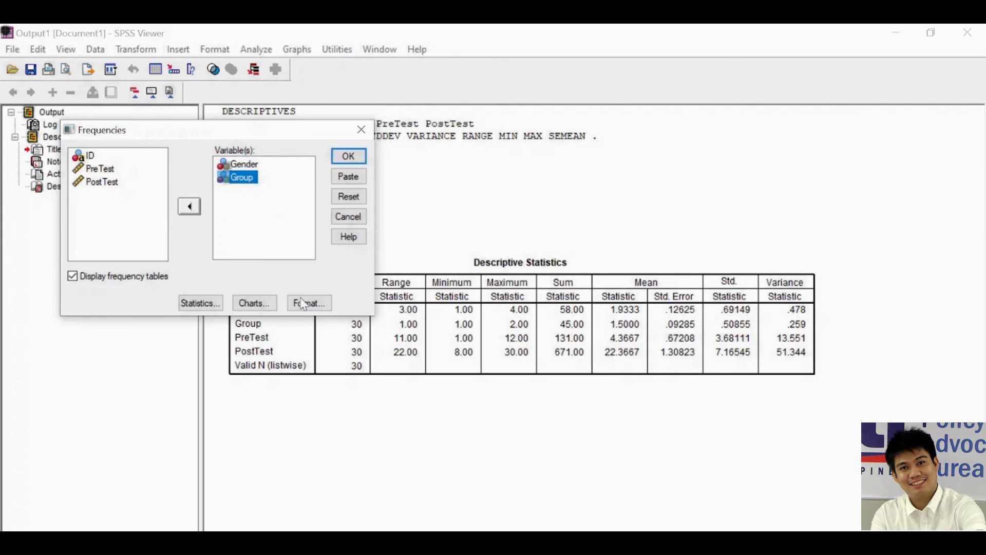
Add histograms to the frequency analysis without extra statistics, and run it to view the Gender and Group frequency tables
{"action": "left_click", "coordinate": [201, 303]}
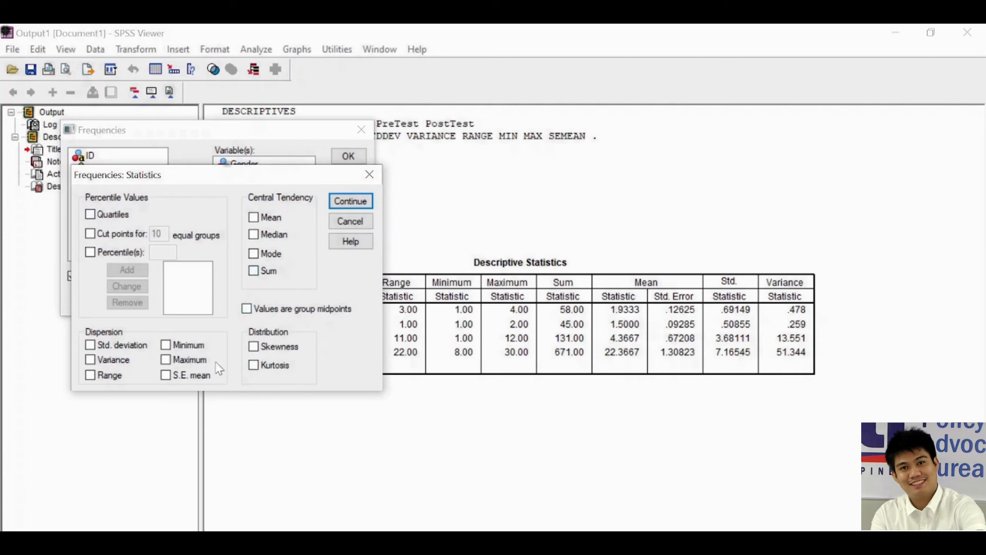
{"action": "left_click", "coordinate": [359, 201]}
{"action": "left_click", "coordinate": [237, 308]}
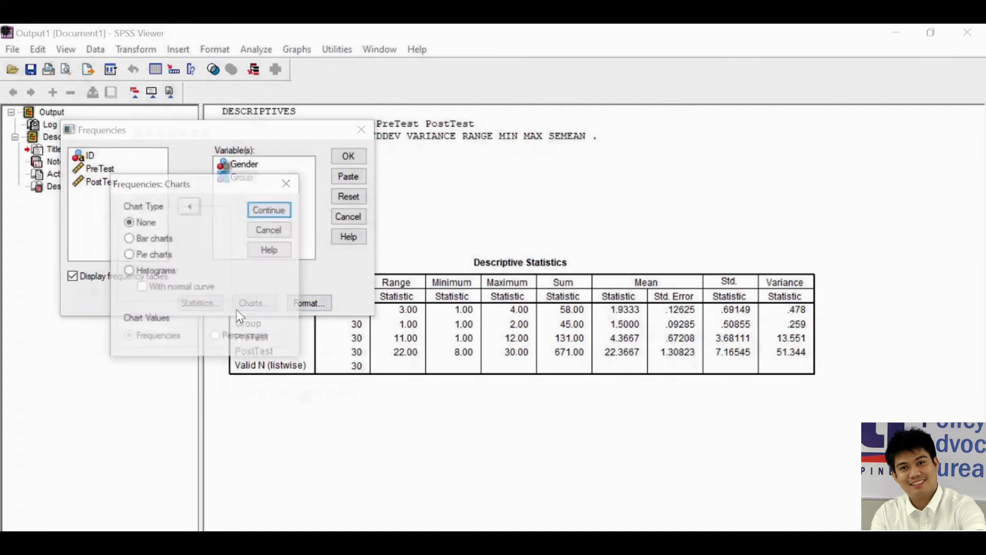
{"action": "left_click", "coordinate": [150, 242]}
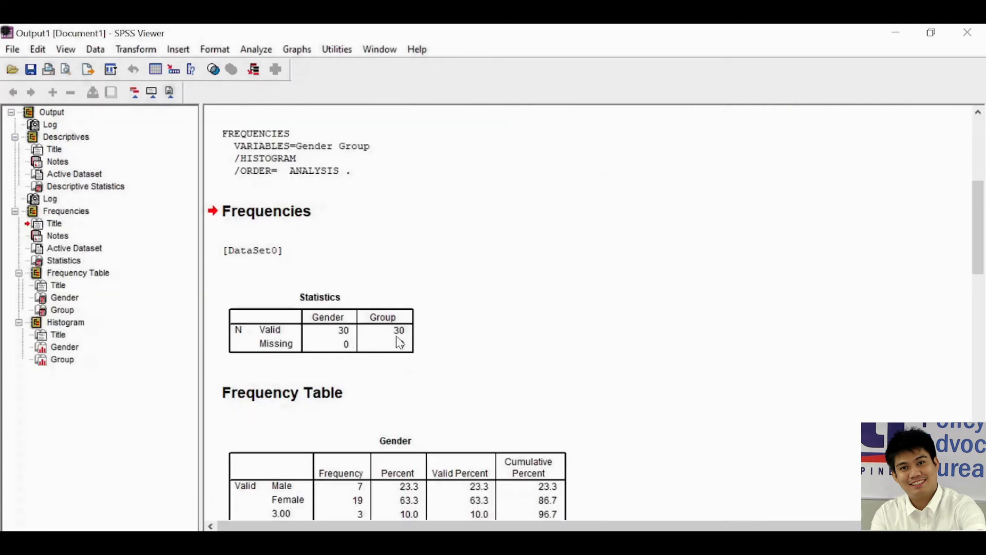
{"action": "scroll", "coordinate": [403, 342], "scroll_direction": "down", "scroll_amount": 3}
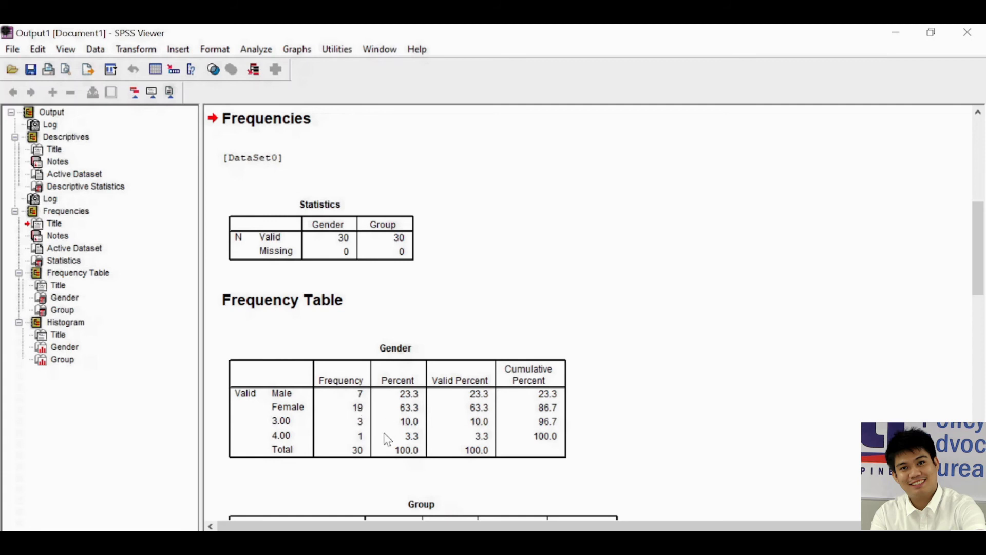
{"action": "scroll", "coordinate": [388, 439], "scroll_direction": "down", "scroll_amount": 3}
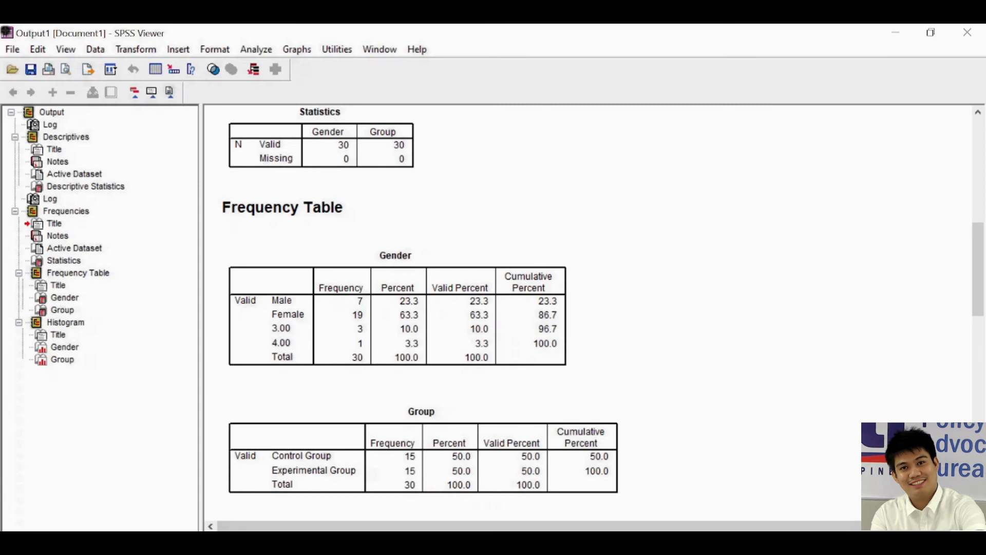
Return to the data sheet and examine the Gender entries of cases 10 to 13, selecting those four rows
{"action": "left_click", "coordinate": [436, 509]}
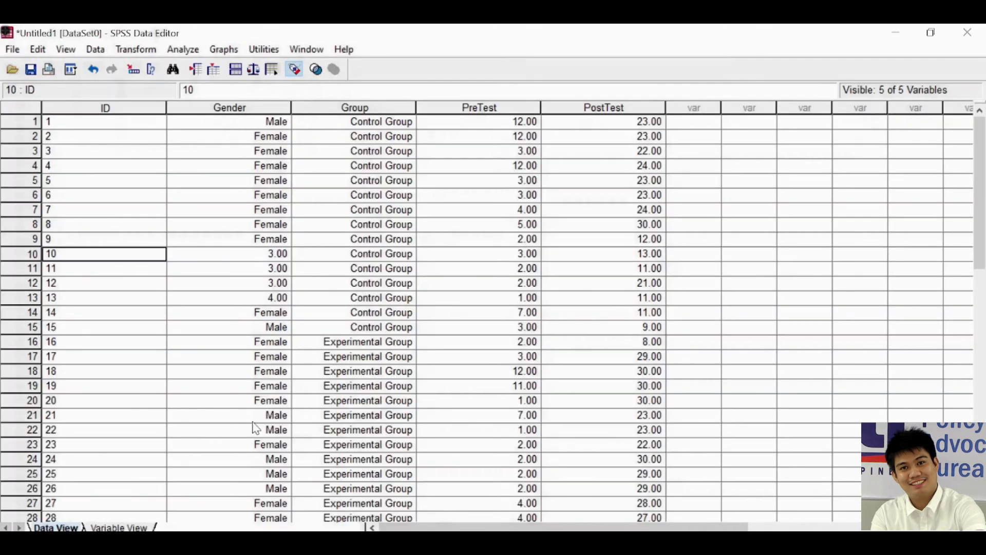
{"action": "left_click", "coordinate": [259, 268]}
{"action": "left_click", "coordinate": [271, 255]}
{"action": "left_click", "coordinate": [260, 269]}
{"action": "left_click", "coordinate": [255, 300]}
{"action": "left_click", "coordinate": [248, 286]}
{"action": "left_click_drag", "start_coordinate": [38, 254], "coordinate": [27, 293]}
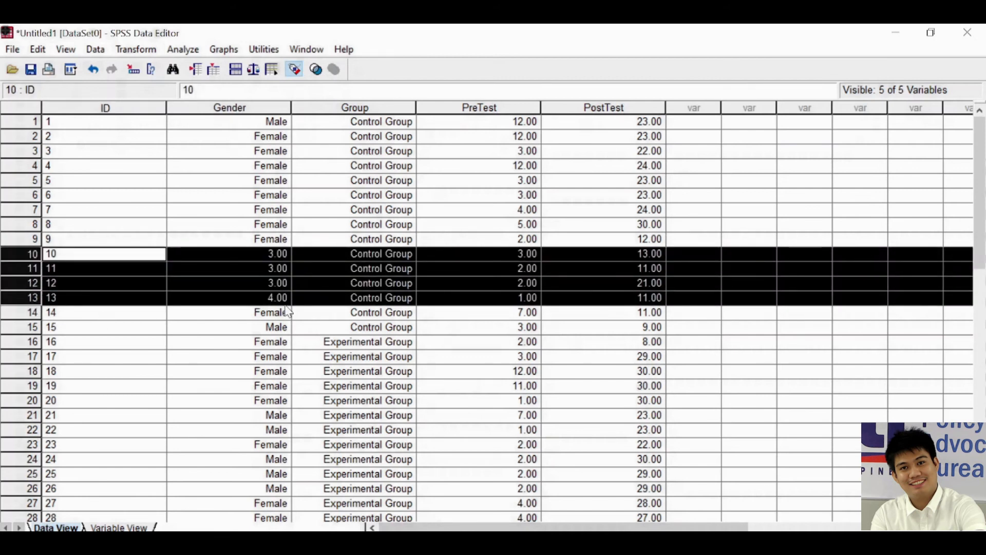
Correct the Gender codes in the data sheet: set cases 10 and 11 to 2 and cases 12 and 13 to 1
{"action": "left_click", "coordinate": [274, 254]}
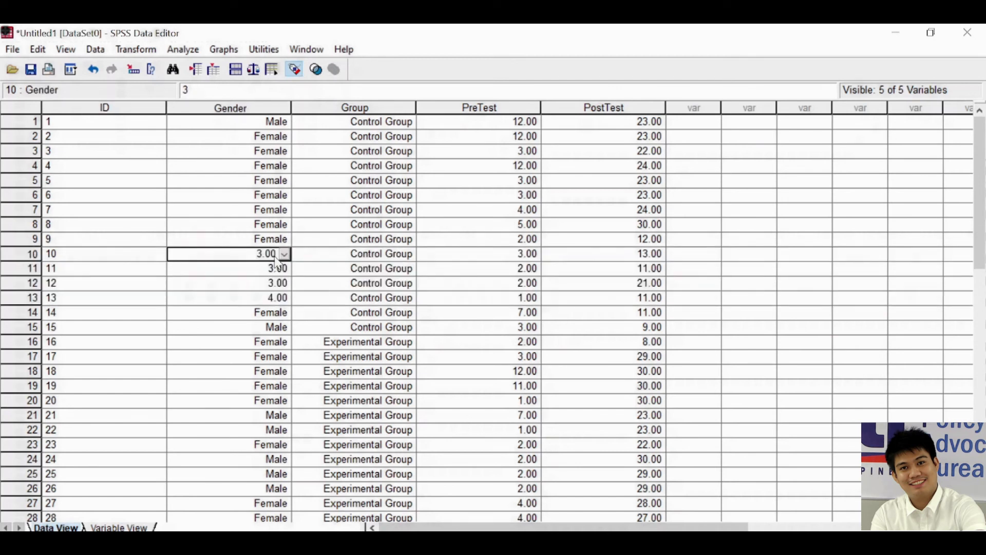
{"action": "type", "text": "2"}
{"action": "key", "text": "Return"}
{"action": "type", "text": "2"}
{"action": "key", "text": "Return"}
{"action": "type", "text": "3"}
{"action": "key", "text": "Return"}
{"action": "key", "text": "Up"}
{"action": "type", "text": "1"}
{"action": "key", "text": "Return"}
{"action": "type", "text": "1"}
{"action": "key", "text": "Return"}
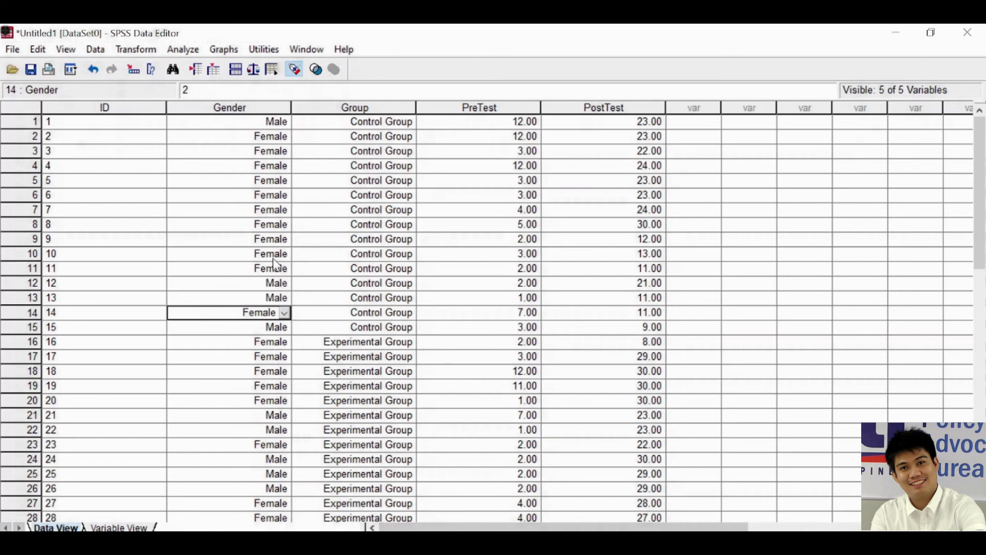
Rerun the Frequencies analysis for Gender and Group with the same settings, and review the updated frequency tables in the output
{"action": "left_click", "coordinate": [550, 513]}
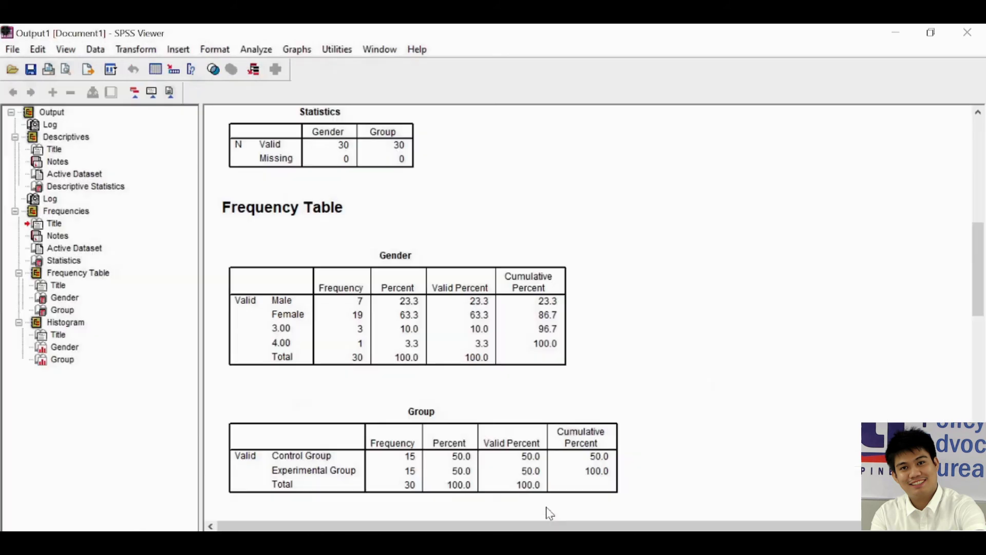
{"action": "left_click", "coordinate": [257, 49]}
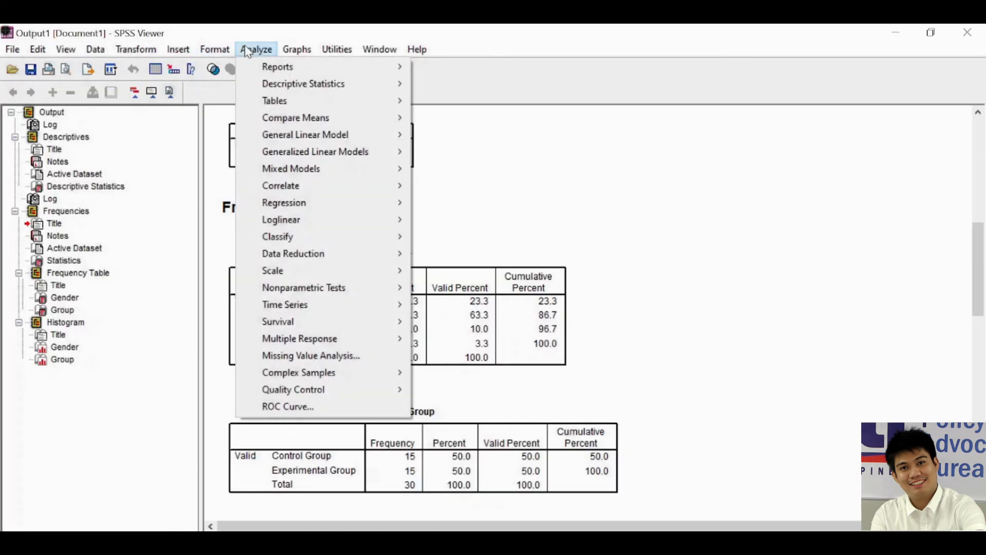
{"action": "mouse_move", "coordinate": [309, 83]}
{"action": "left_click", "coordinate": [450, 85]}
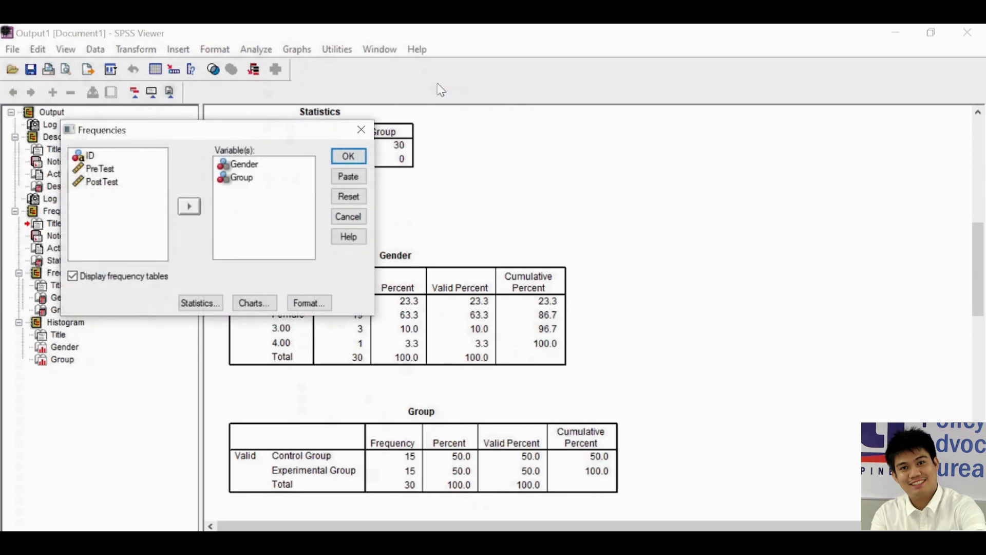
{"action": "left_click", "coordinate": [350, 157]}
{"action": "scroll", "coordinate": [282, 293], "scroll_direction": "down", "scroll_amount": 3}
{"action": "scroll", "coordinate": [270, 296], "scroll_direction": "up", "scroll_amount": 3}
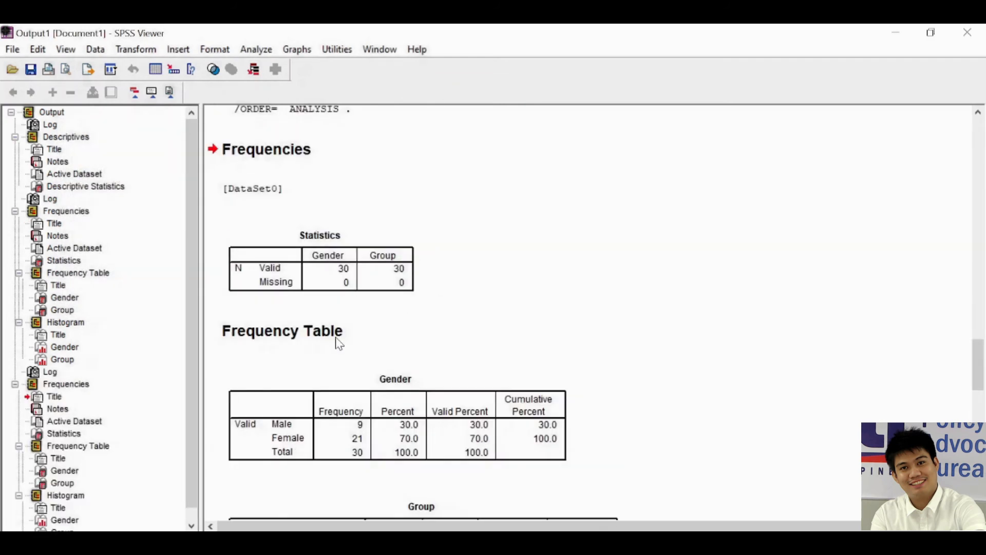
{"action": "scroll", "coordinate": [337, 341], "scroll_direction": "down", "scroll_amount": 3}
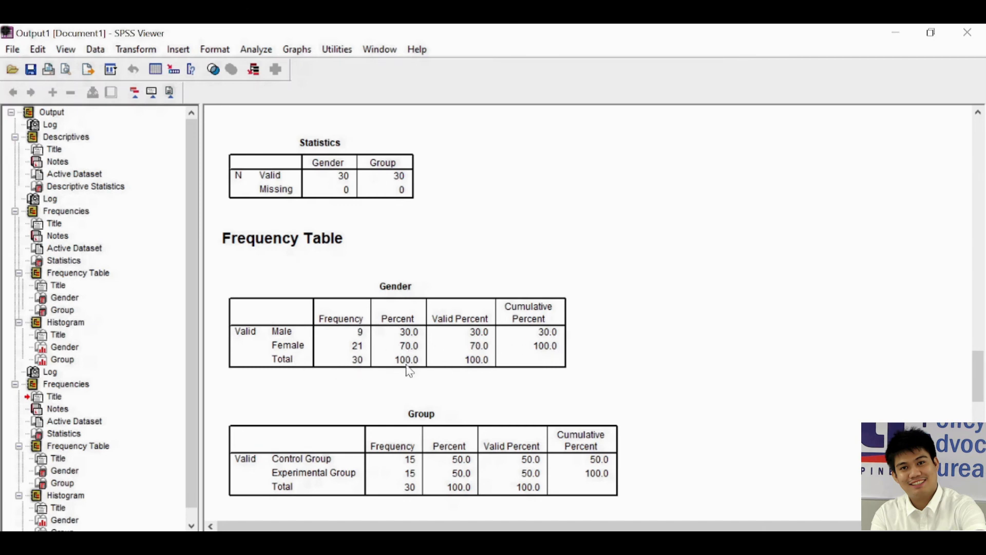
{"action": "scroll", "coordinate": [478, 401], "scroll_direction": "down", "scroll_amount": 3}
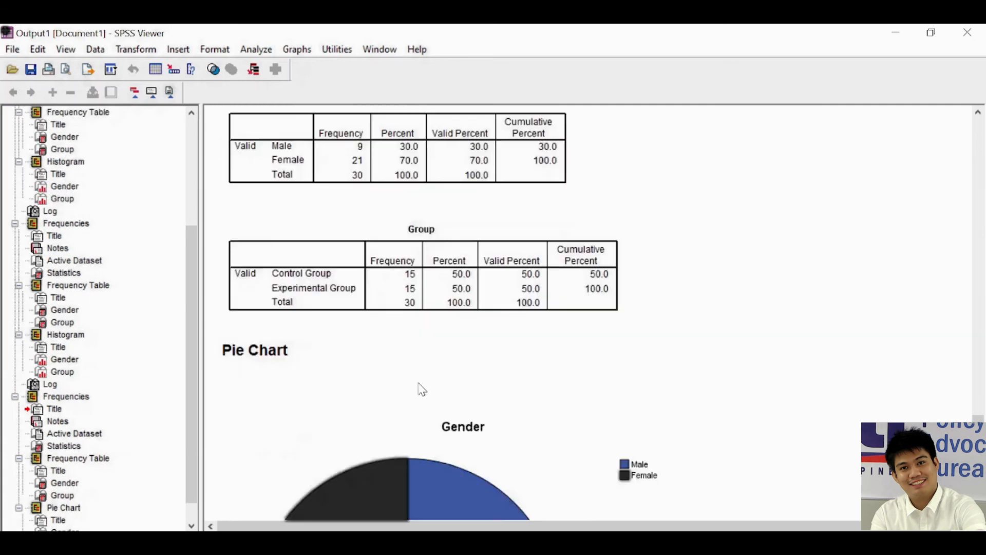
{"action": "scroll", "coordinate": [419, 390], "scroll_direction": "down", "scroll_amount": 5}
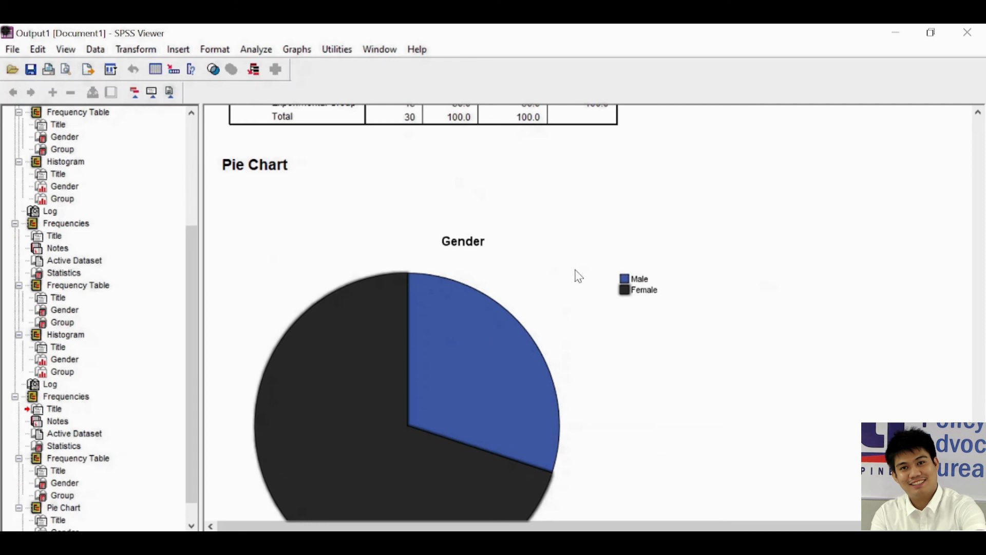
Look through the available interactive graph types, and review the Gender and Group pie charts in the output
{"action": "left_click", "coordinate": [295, 53]}
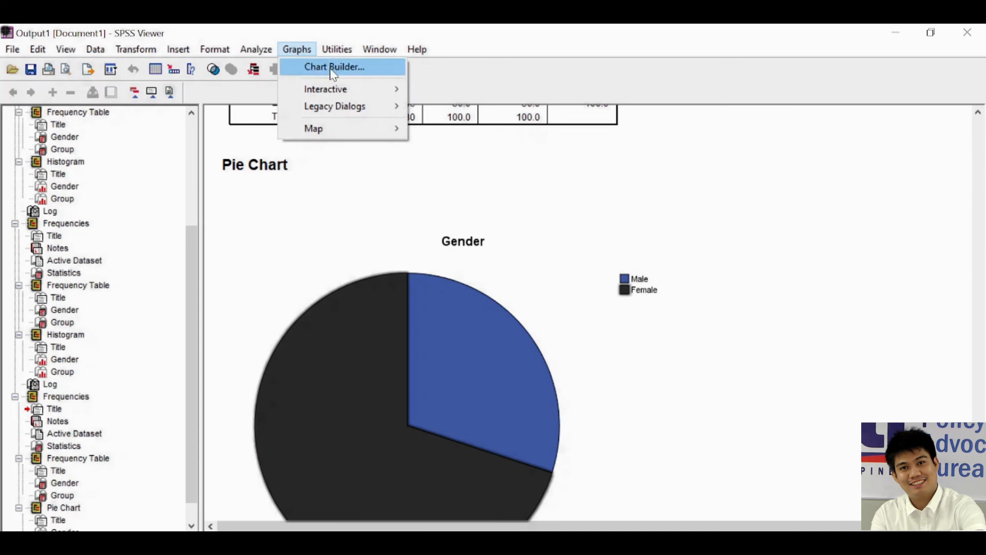
{"action": "mouse_move", "coordinate": [348, 97]}
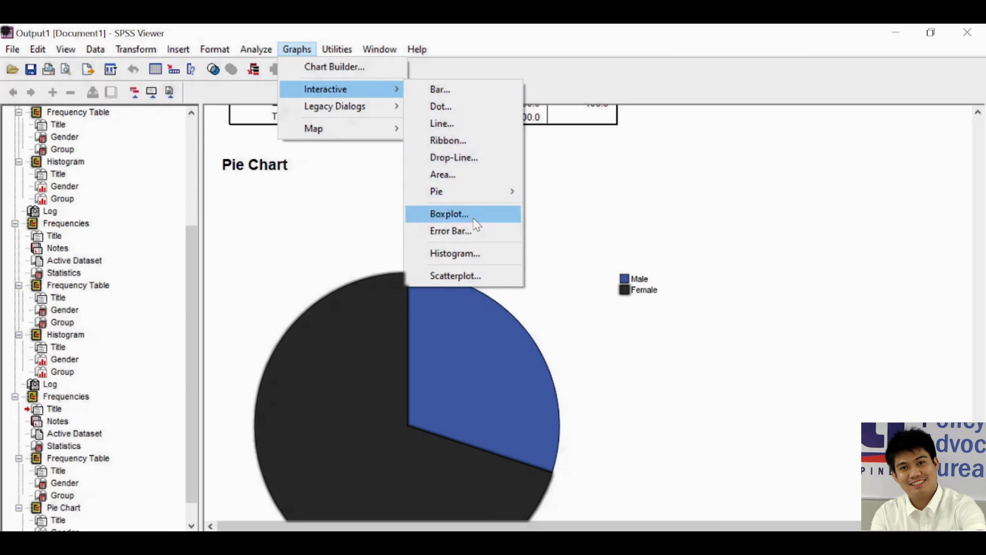
{"action": "left_click", "coordinate": [745, 332]}
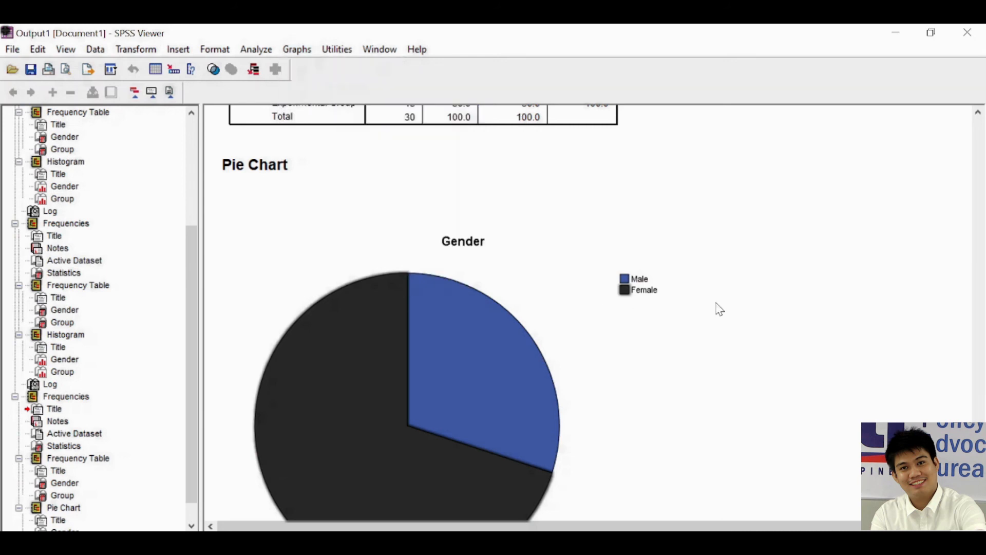
{"action": "scroll", "coordinate": [631, 321], "scroll_direction": "down", "scroll_amount": 3}
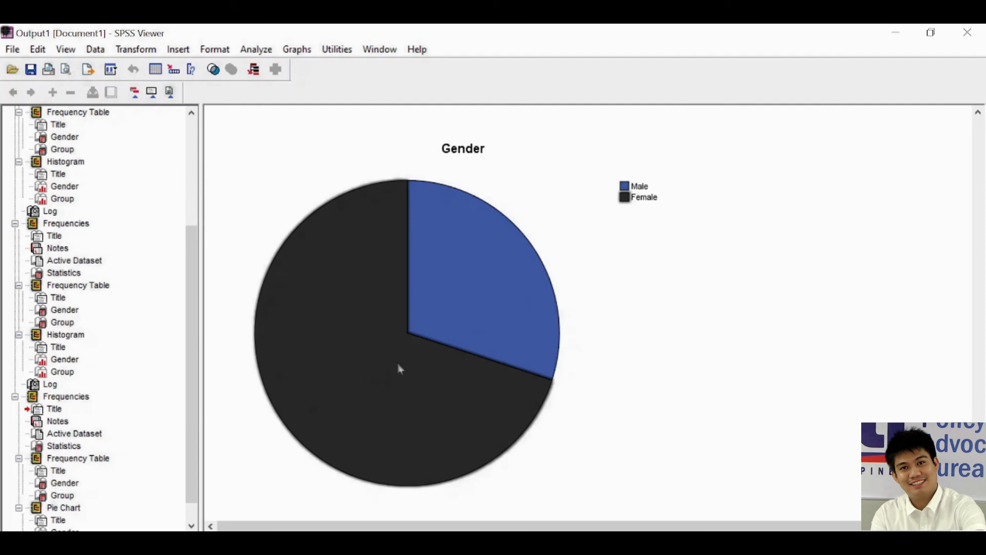
{"action": "scroll", "coordinate": [498, 379], "scroll_direction": "down", "scroll_amount": 10}
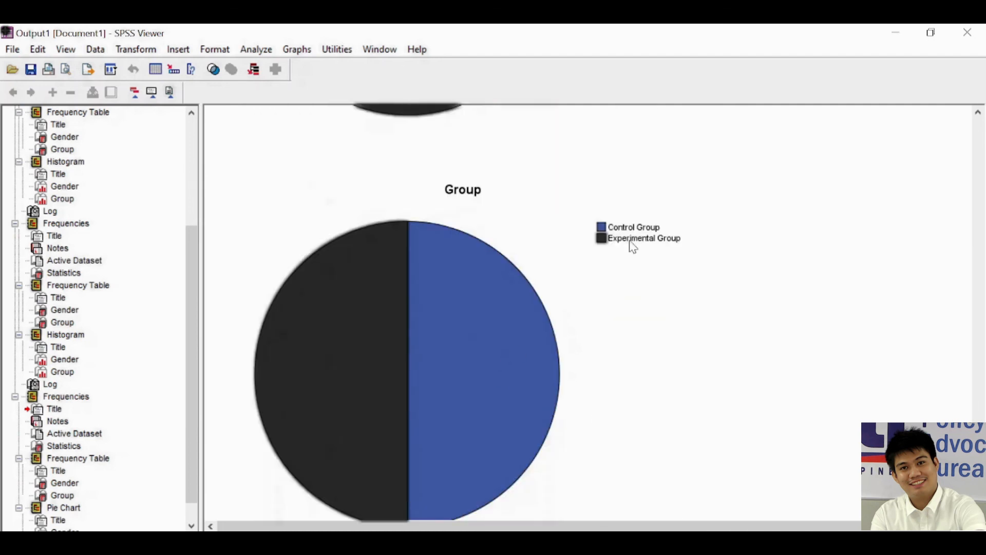
{"action": "scroll", "coordinate": [391, 288], "scroll_direction": "down", "scroll_amount": 1}
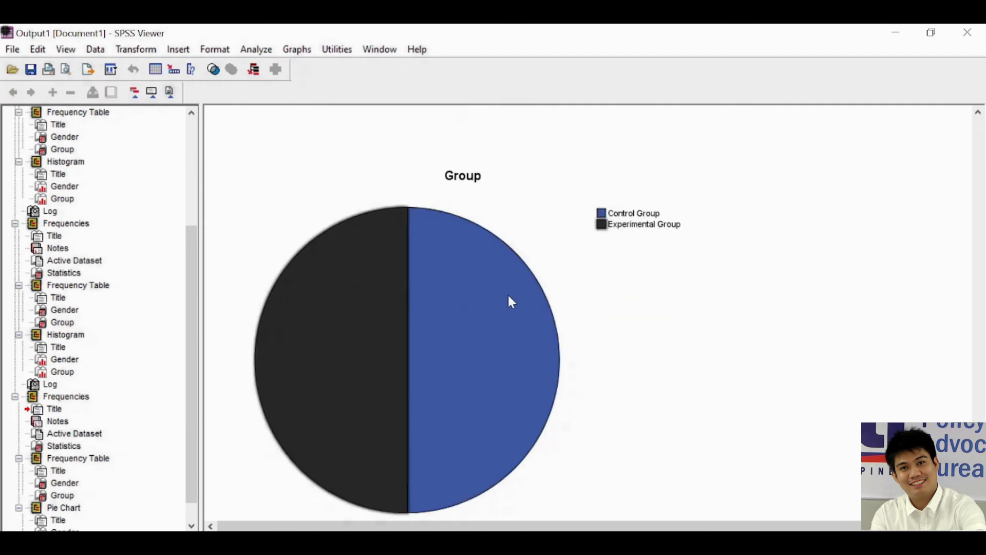
{"action": "scroll", "coordinate": [573, 304], "scroll_direction": "up", "scroll_amount": 20}
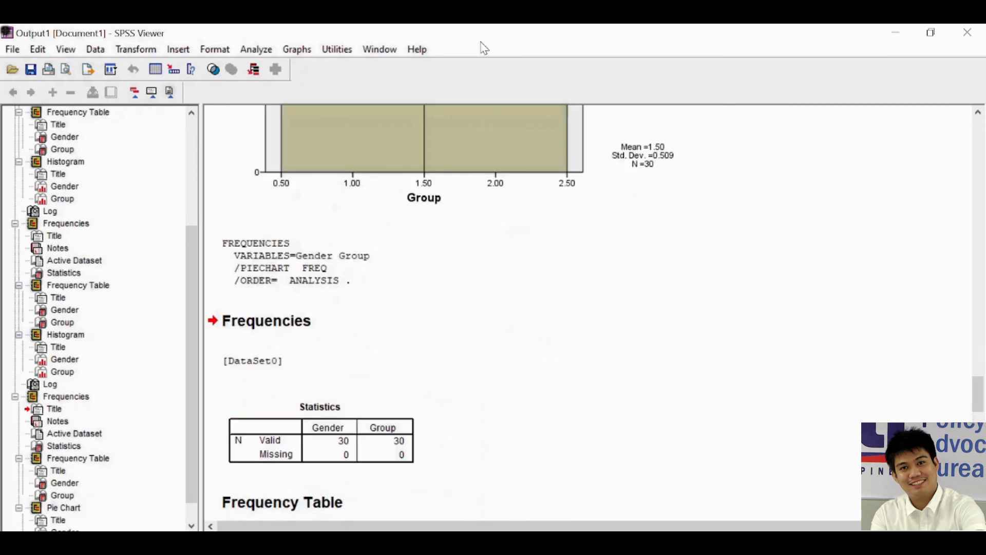
Set up a Means comparison with PostTest and PreTest as its dependent variables
{"action": "left_click", "coordinate": [256, 50]}
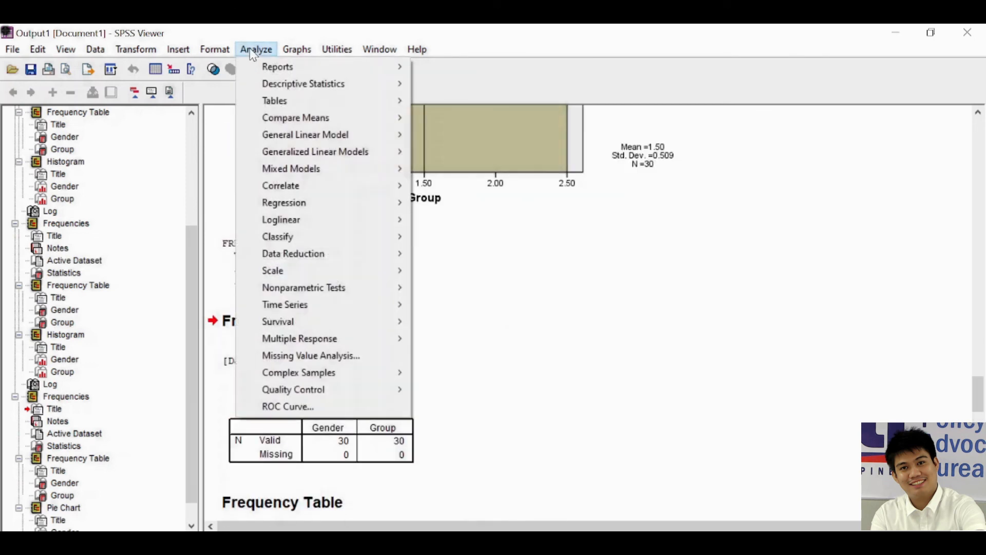
{"action": "mouse_move", "coordinate": [304, 91]}
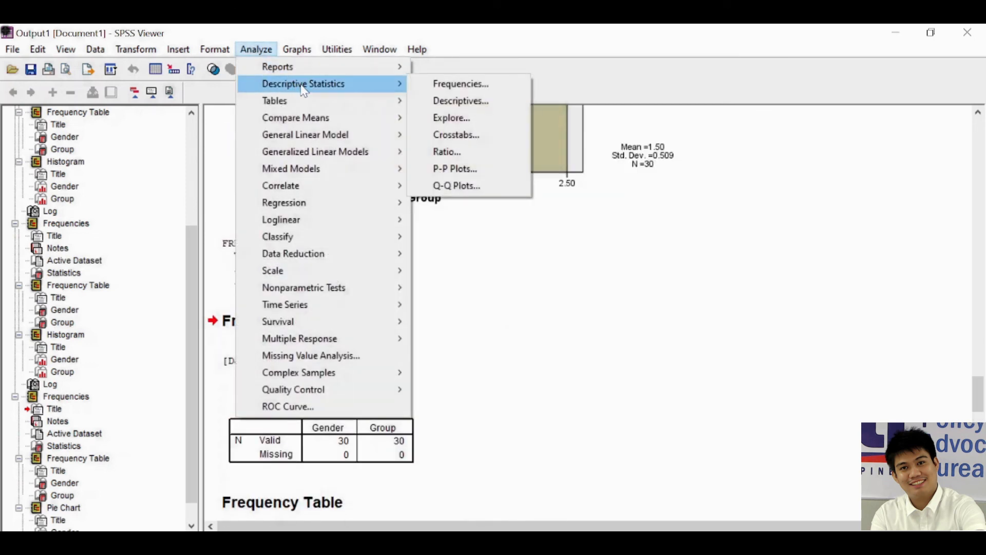
{"action": "mouse_move", "coordinate": [353, 122]}
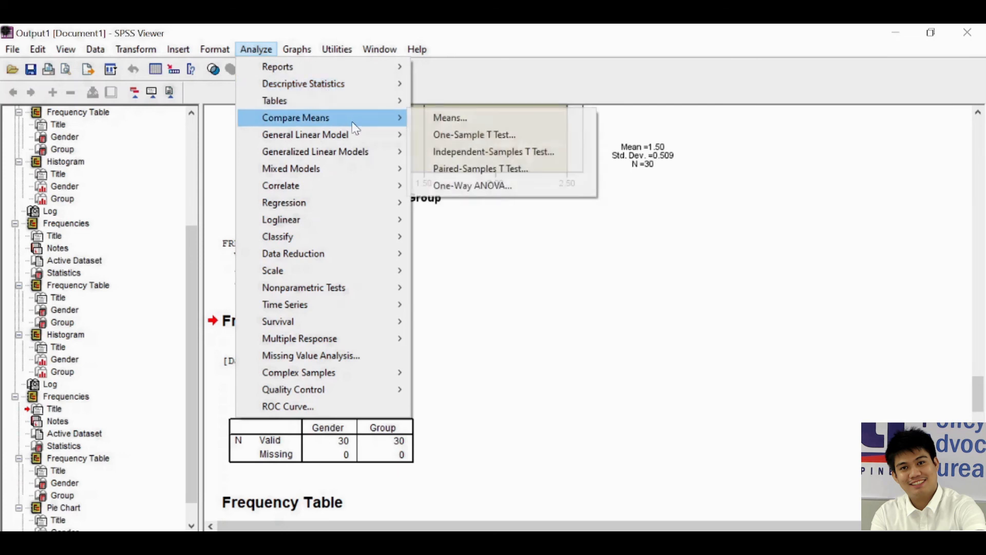
{"action": "left_click", "coordinate": [442, 119]}
{"action": "left_click", "coordinate": [77, 208]}
{"action": "left_click", "coordinate": [175, 179]}
{"action": "left_click", "coordinate": [88, 202]}
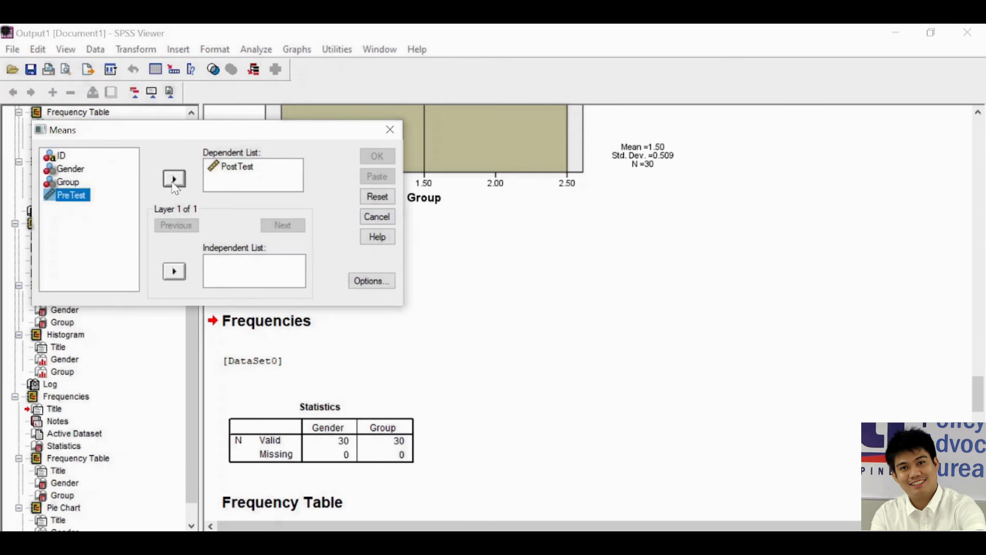
{"action": "left_click", "coordinate": [175, 179]}
Add Group and Gender as independent variables in the same layer, and run the Means comparison to review its report tables
{"action": "left_click", "coordinate": [77, 191]}
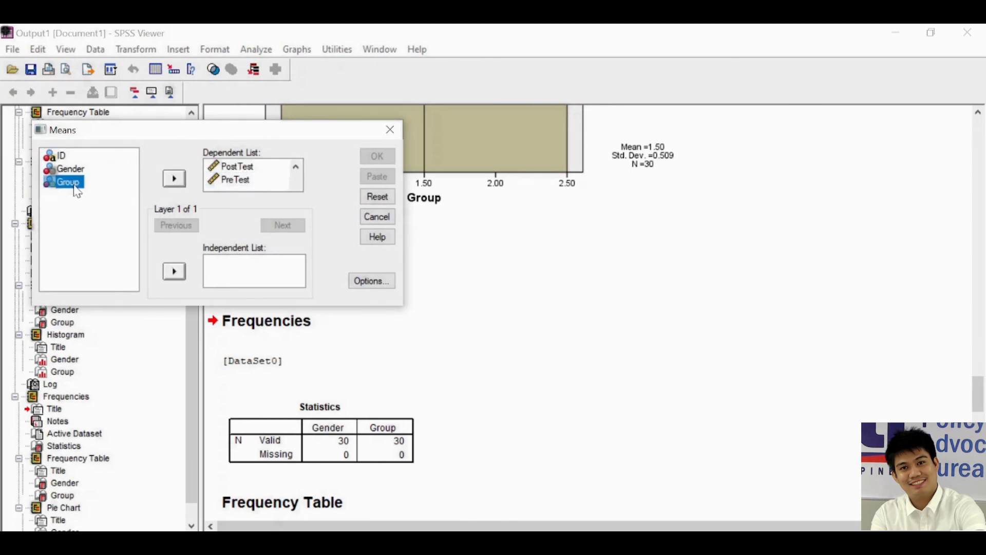
{"action": "left_click", "coordinate": [175, 272]}
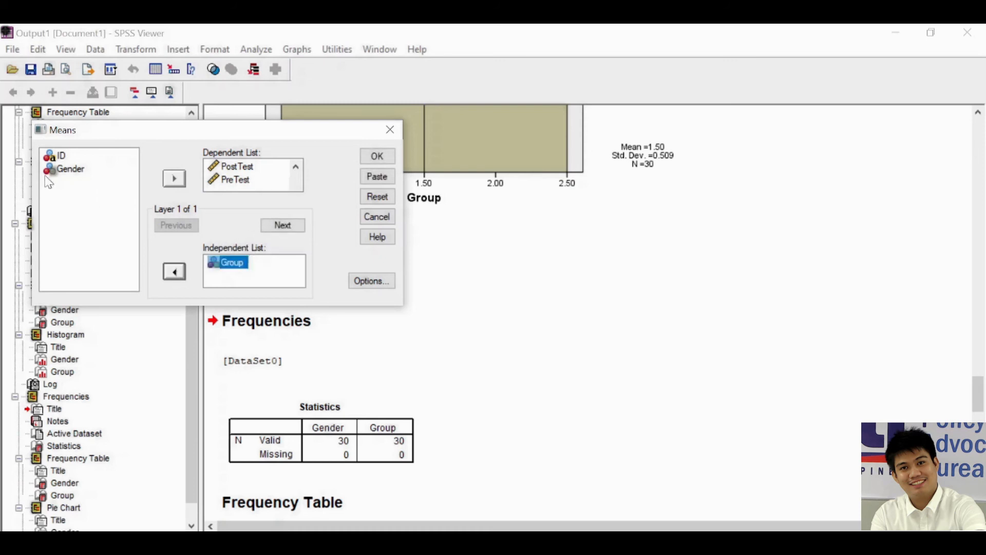
{"action": "left_click", "coordinate": [69, 171]}
{"action": "left_click", "coordinate": [176, 271]}
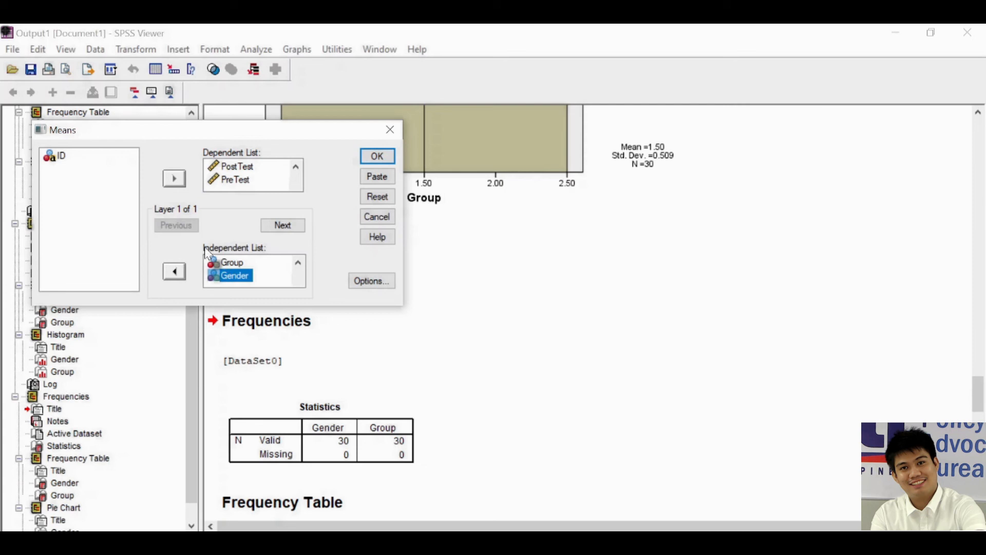
{"action": "left_click", "coordinate": [377, 156]}
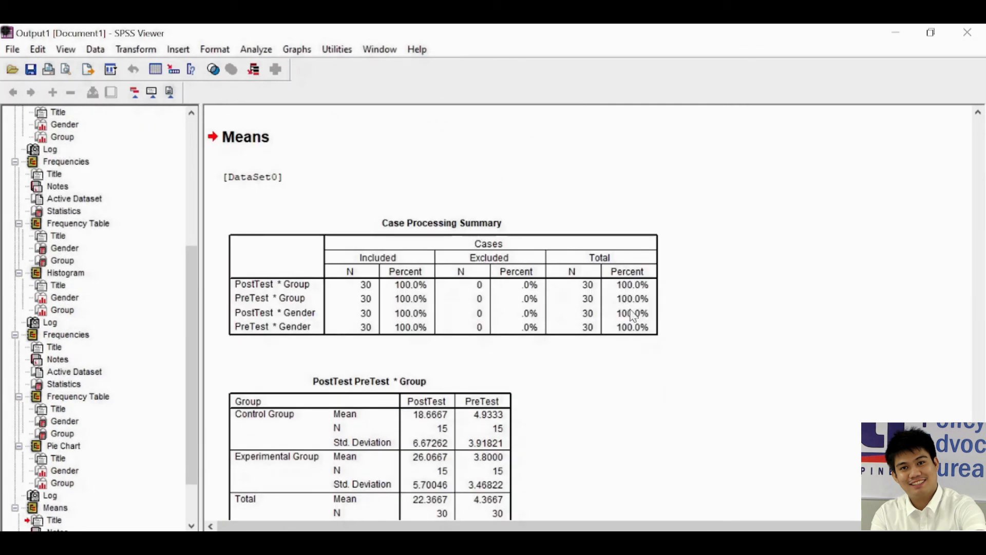
{"action": "scroll", "coordinate": [668, 339], "scroll_direction": "down", "scroll_amount": 3}
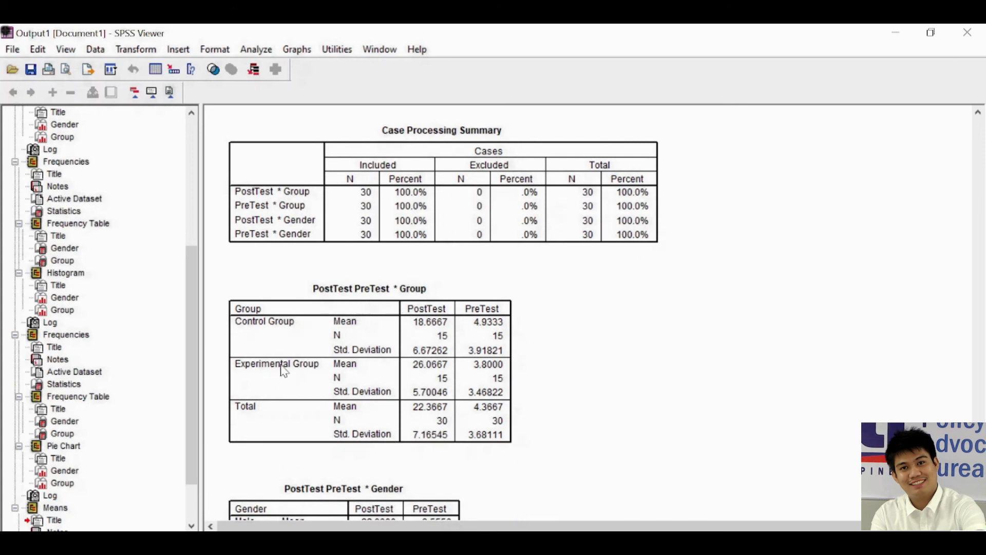
{"action": "scroll", "coordinate": [503, 363], "scroll_direction": "up", "scroll_amount": 2}
{"action": "scroll", "coordinate": [436, 383], "scroll_direction": "down", "scroll_amount": 3}
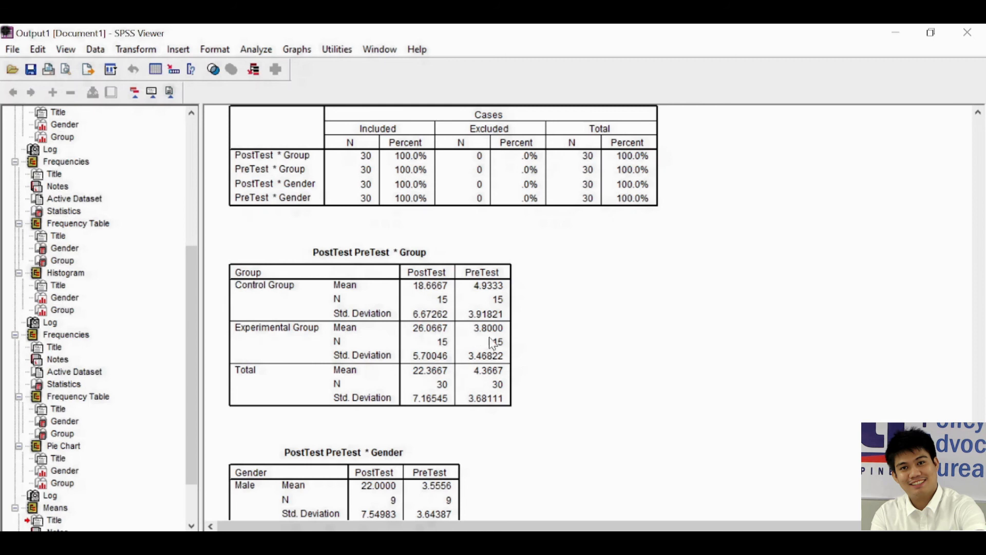
{"action": "scroll", "coordinate": [437, 360], "scroll_direction": "down", "scroll_amount": 3}
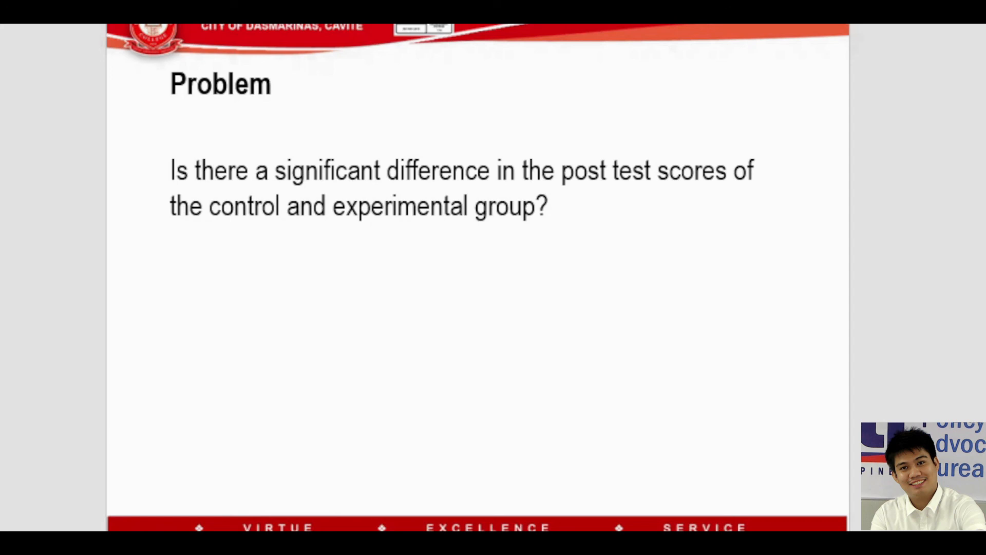
{"action": "left_click", "coordinate": [654, 170]}
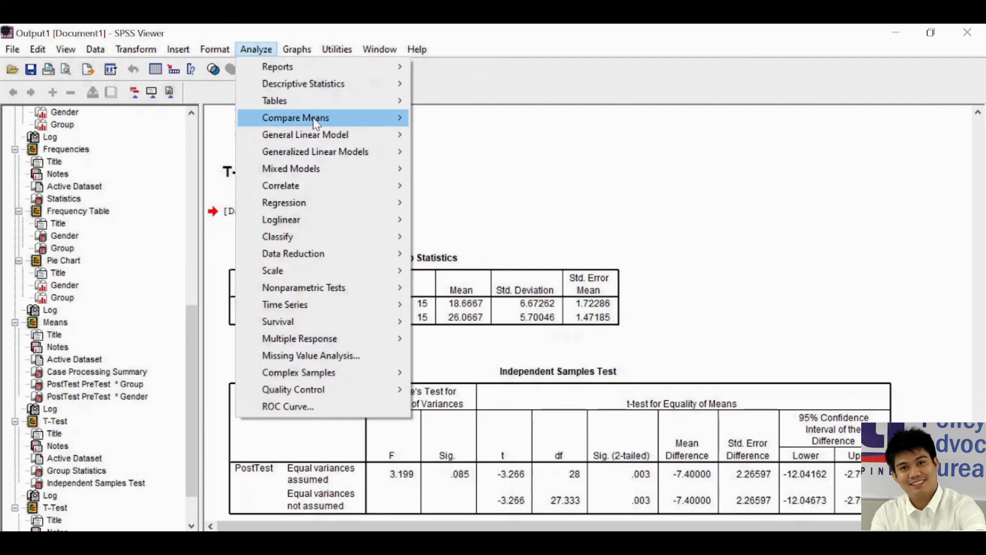
Run an independent-samples t test with PostTest as test variable and Group(1 2) as grouping variable, using a 95% confidence interval
{"action": "mouse_move", "coordinate": [359, 117]}
{"action": "left_click", "coordinate": [485, 151]}
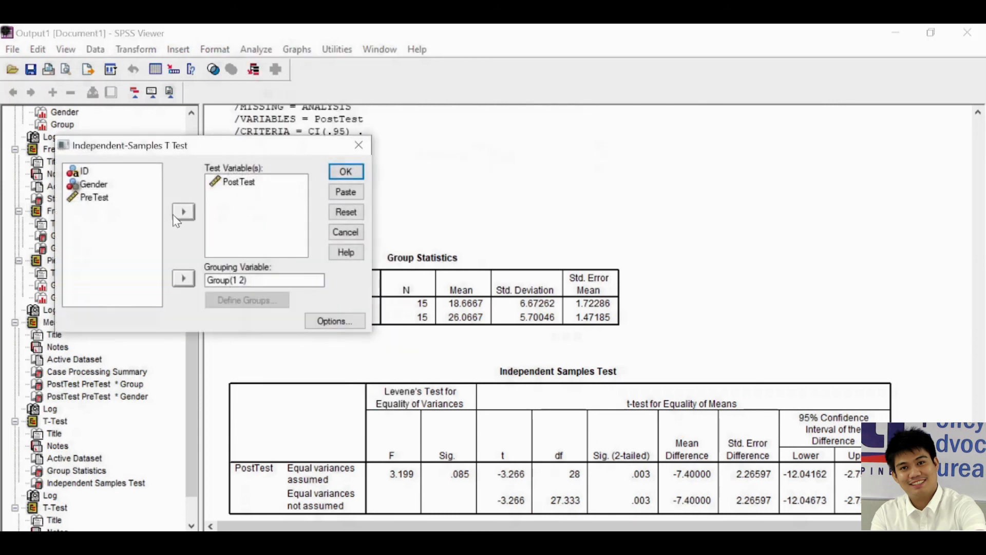
{"action": "left_click", "coordinate": [180, 214]}
{"action": "left_click", "coordinate": [185, 211]}
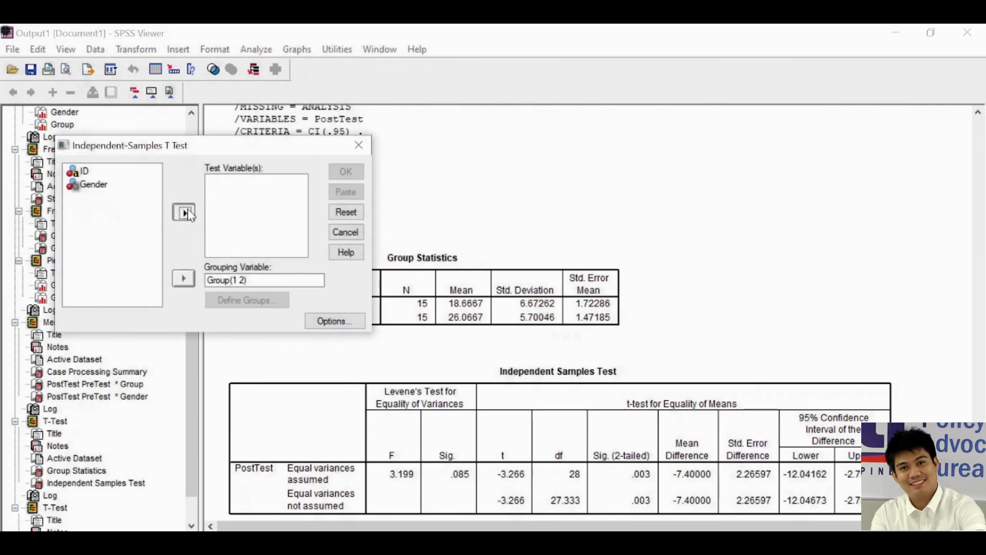
{"action": "left_click", "coordinate": [232, 282]}
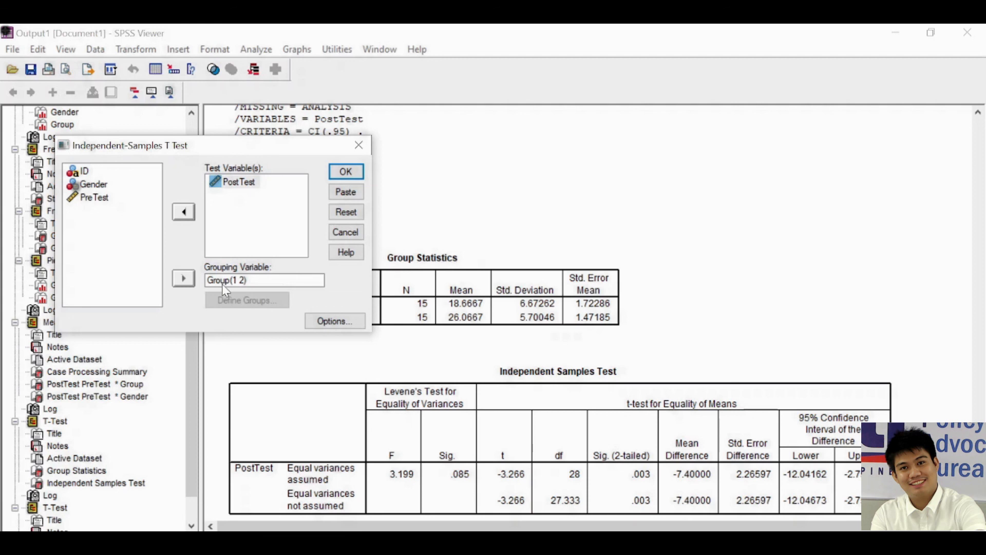
{"action": "left_click", "coordinate": [335, 320]}
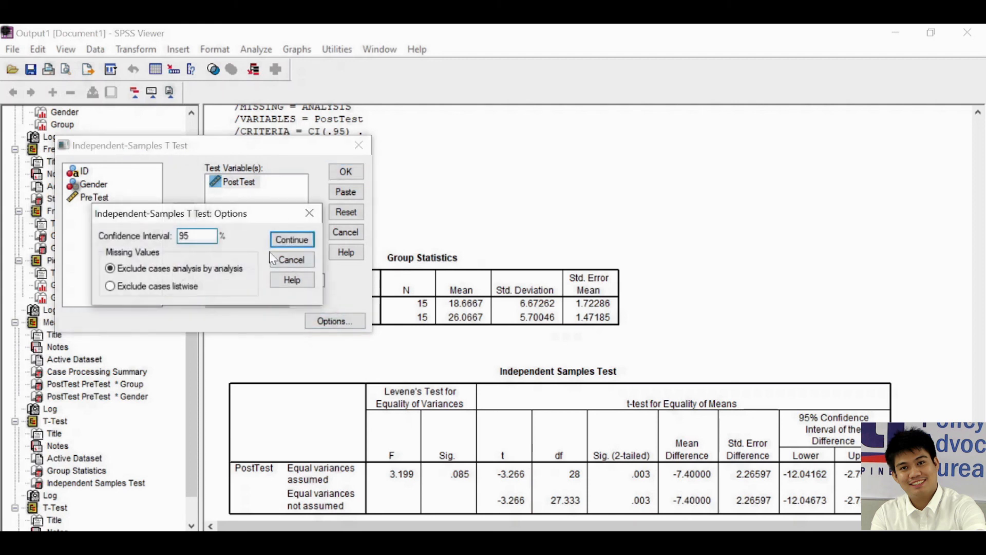
{"action": "left_click", "coordinate": [291, 238]}
{"action": "left_click", "coordinate": [347, 170]}
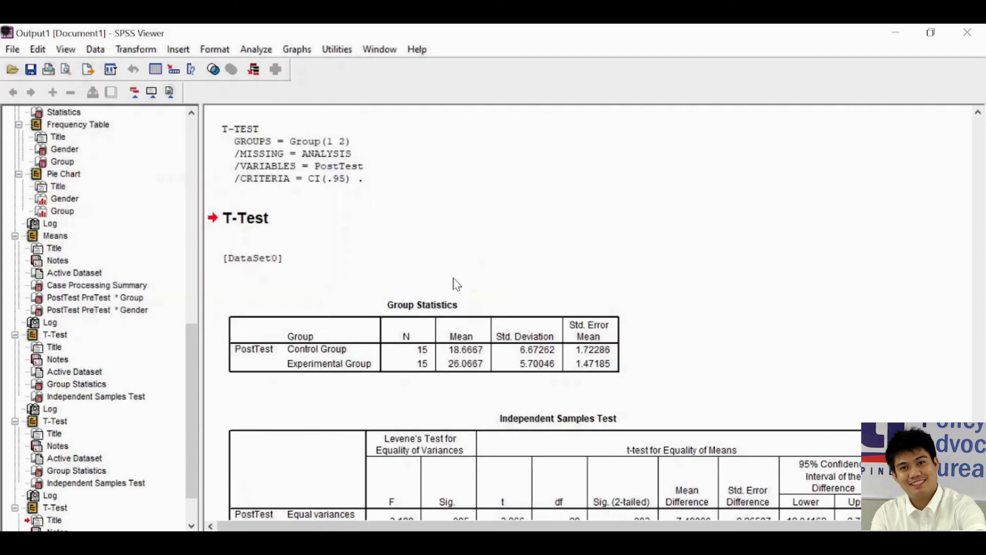